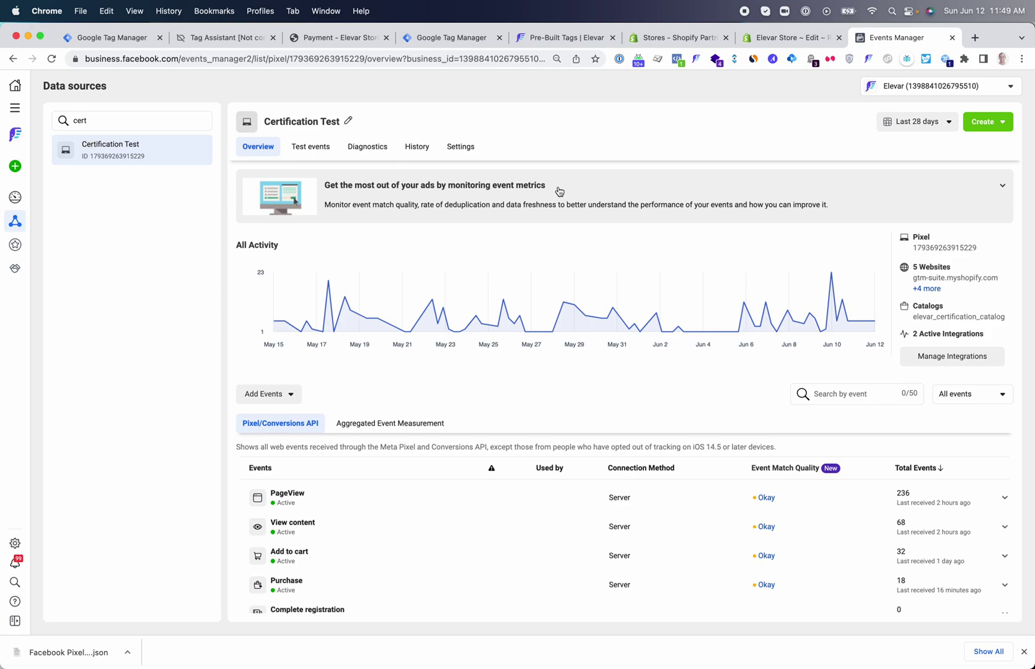
- Review the data layer's Events & GTM Details step, with all events selected and the GTM container ID filled in
{"action": "scroll", "coordinate": [566, 261], "scroll_direction": "down", "scroll_amount": 1}
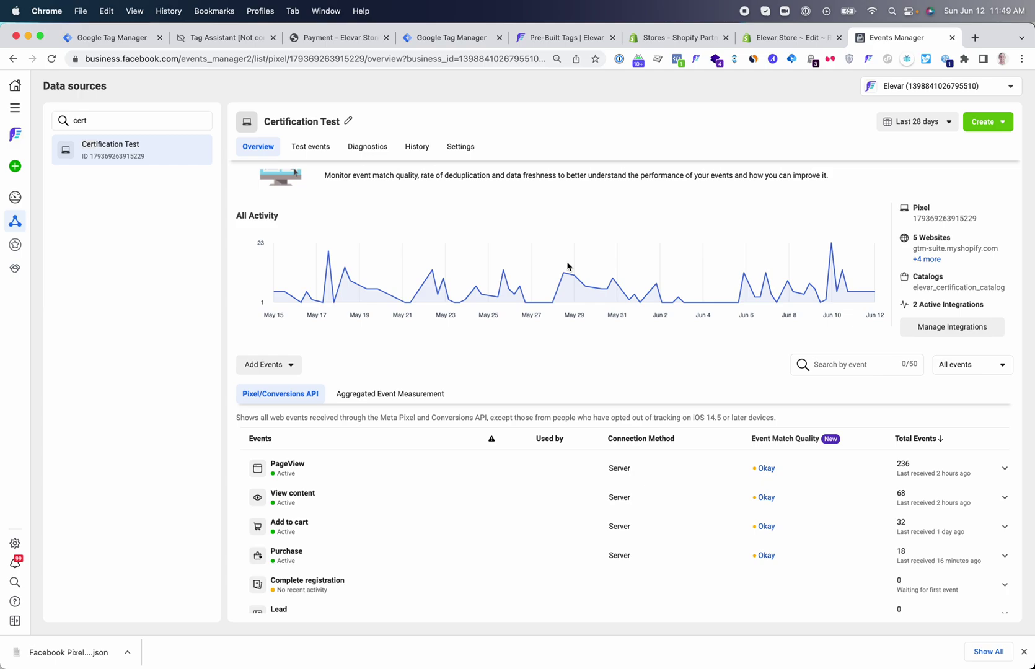
{"action": "left_click", "coordinate": [545, 41]}
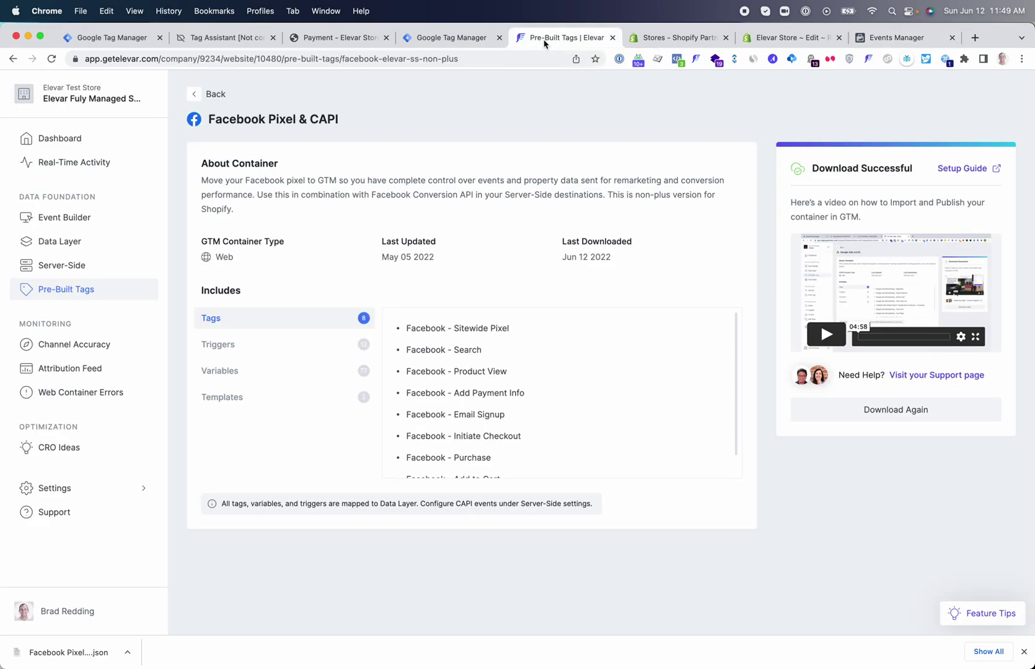
{"action": "left_click", "coordinate": [77, 242]}
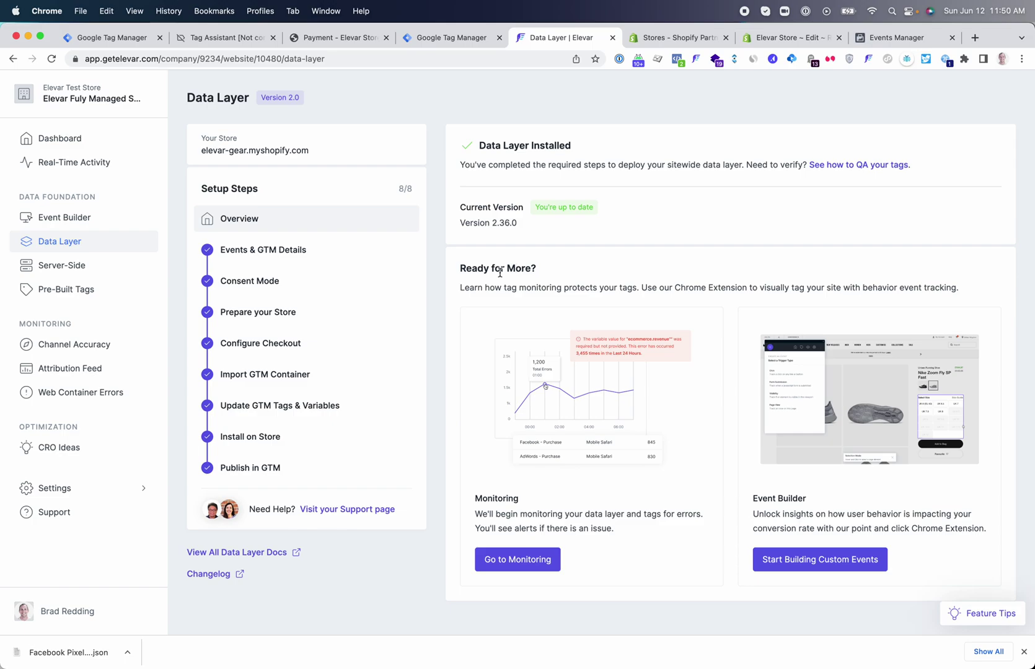
{"action": "left_click", "coordinate": [302, 248]}
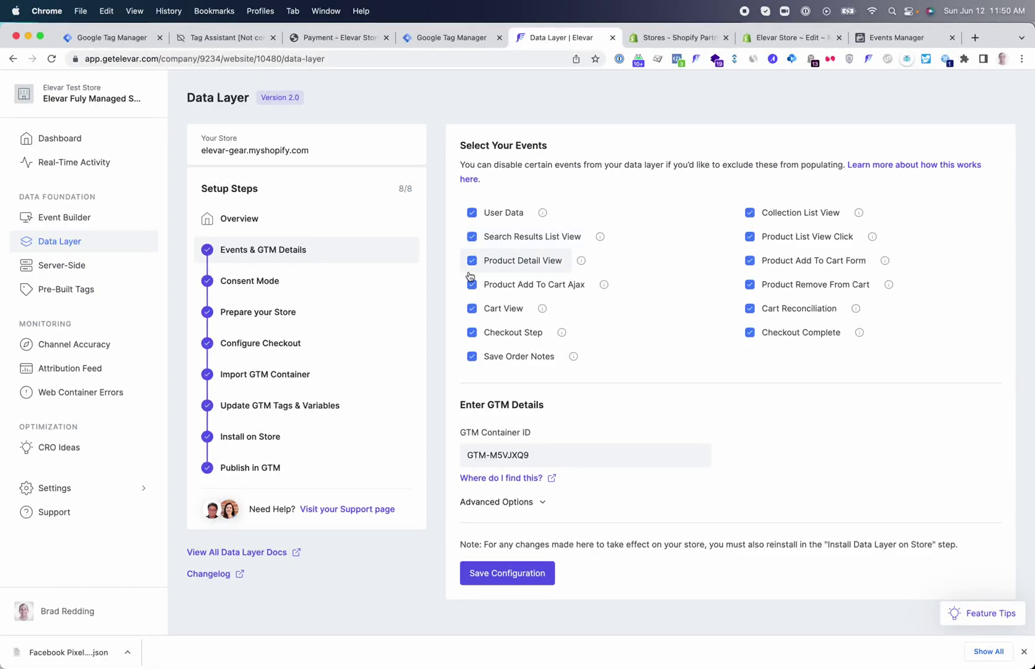
{"action": "left_click", "coordinate": [111, 37]}
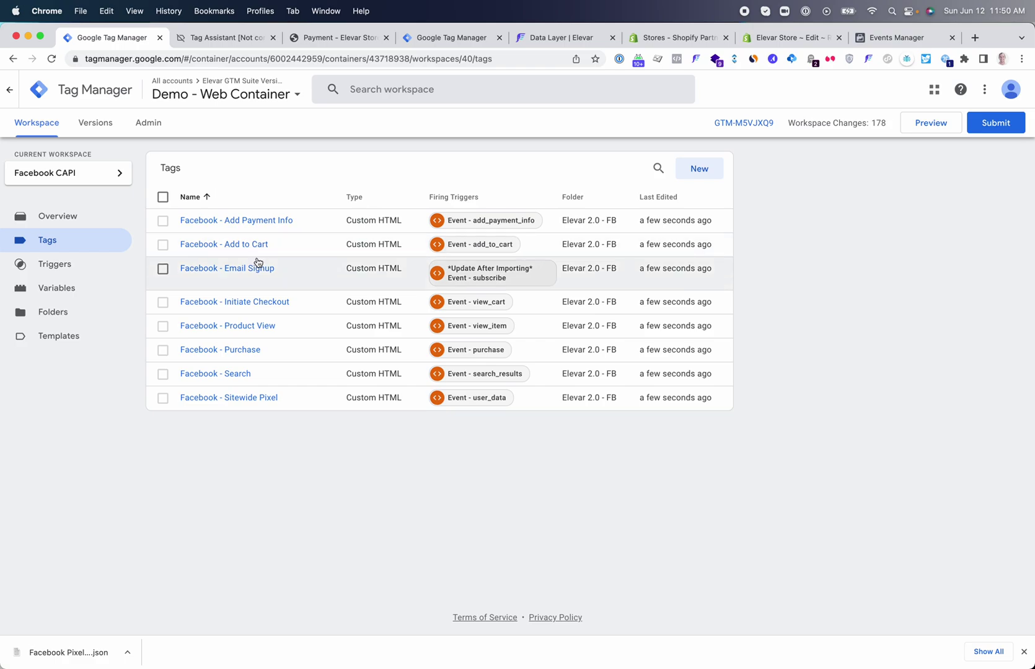
- Review the AddToCart script in GTM's Facebook - Add to Cart tag, then return to Elevar
{"action": "left_click", "coordinate": [238, 243]}
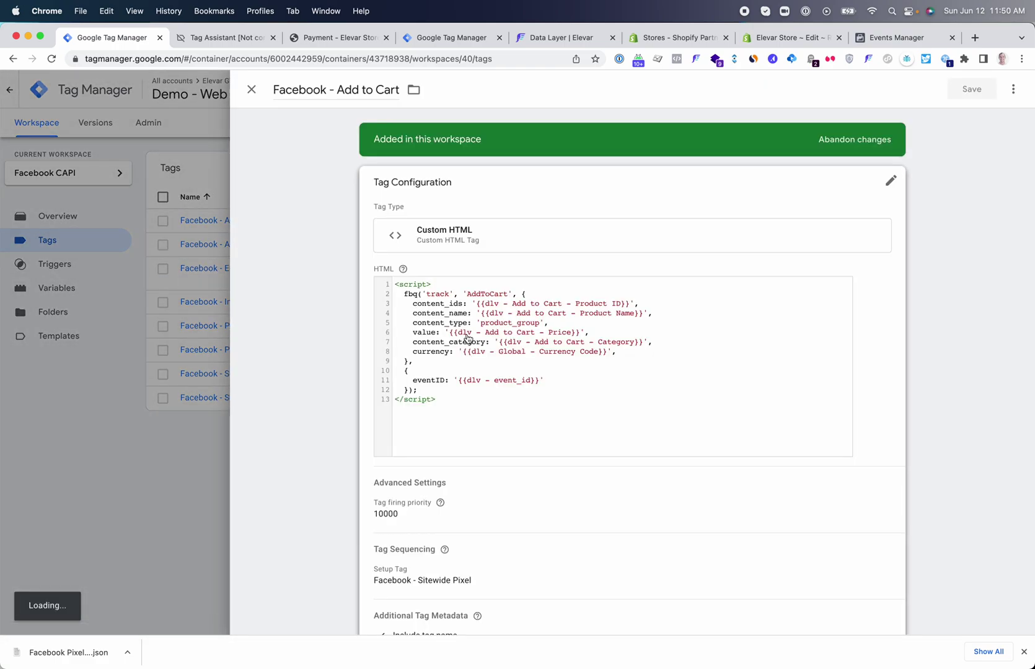
{"action": "left_click", "coordinate": [467, 338]}
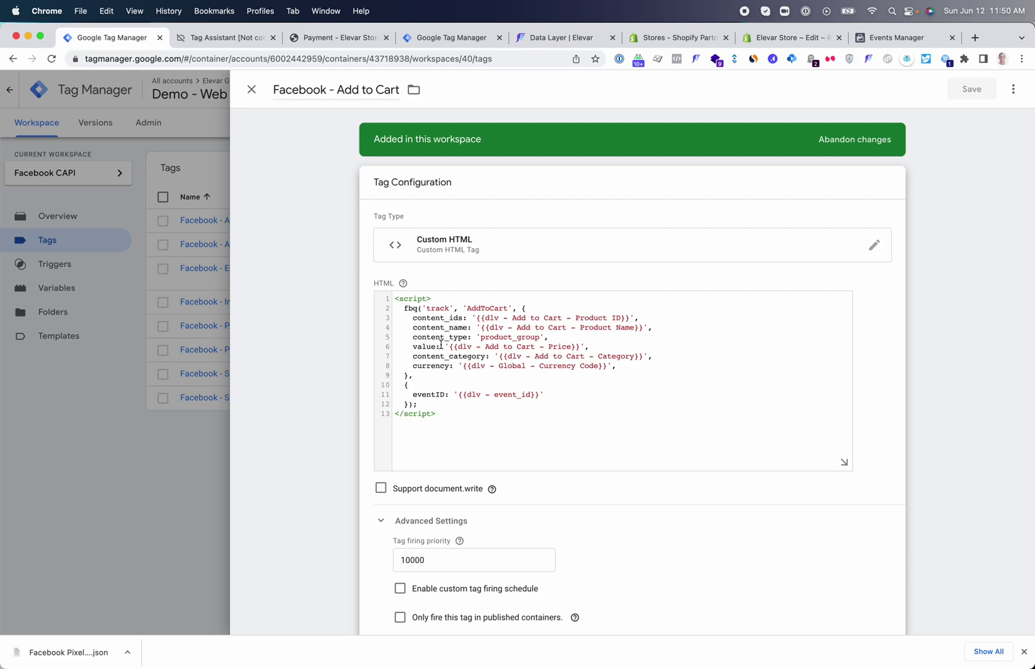
{"action": "left_click", "coordinate": [551, 37]}
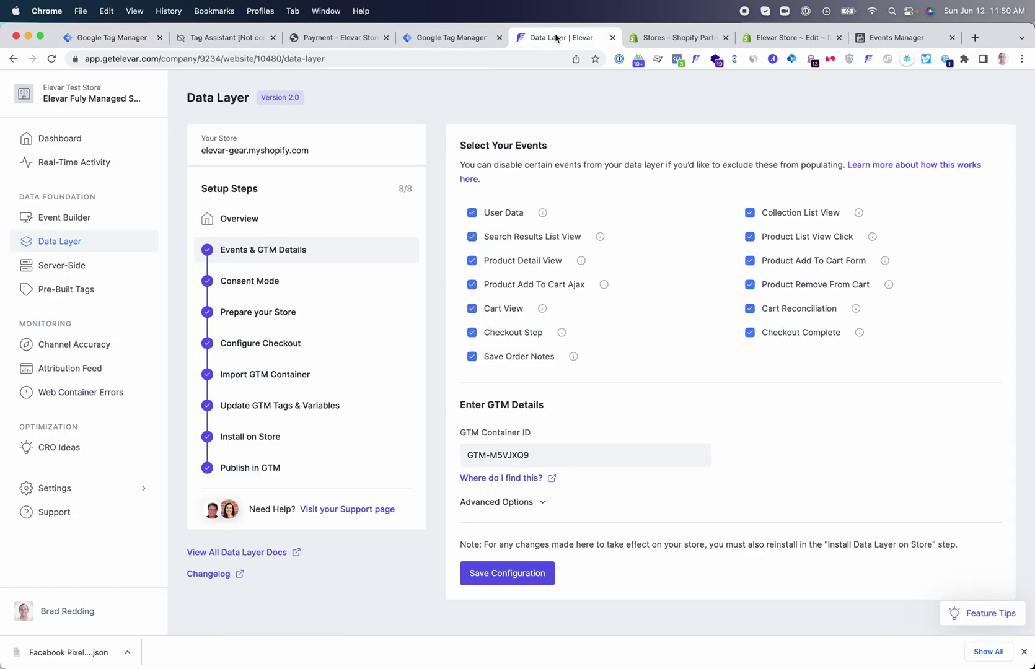
- Look over the Consent Mode step, then browse the Pre-Built Tags catalogue
{"action": "left_click", "coordinate": [262, 291]}
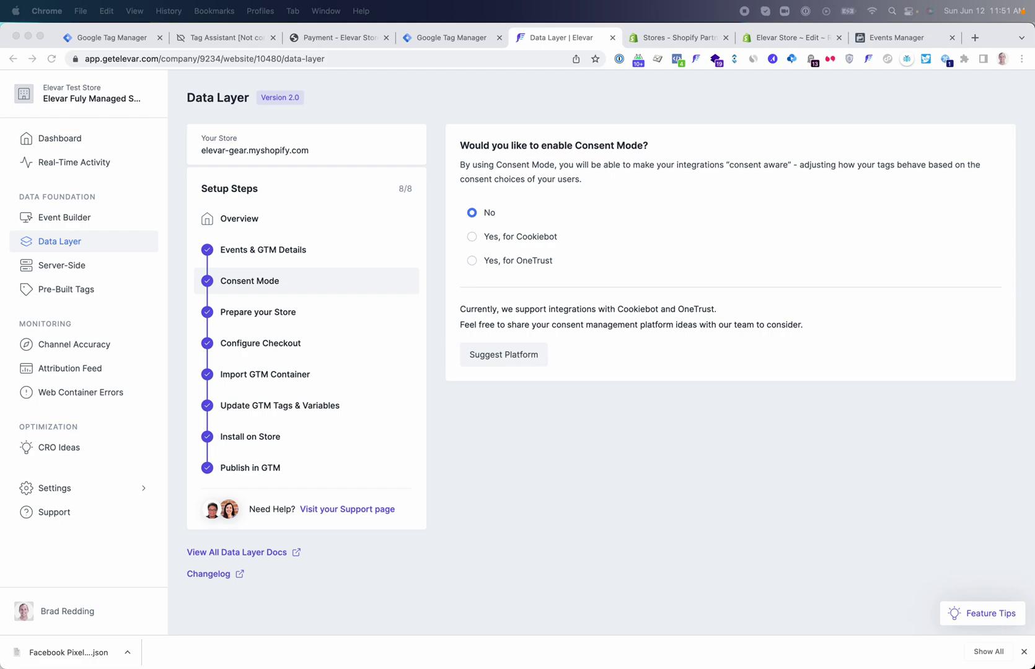
{"action": "left_click", "coordinate": [89, 290]}
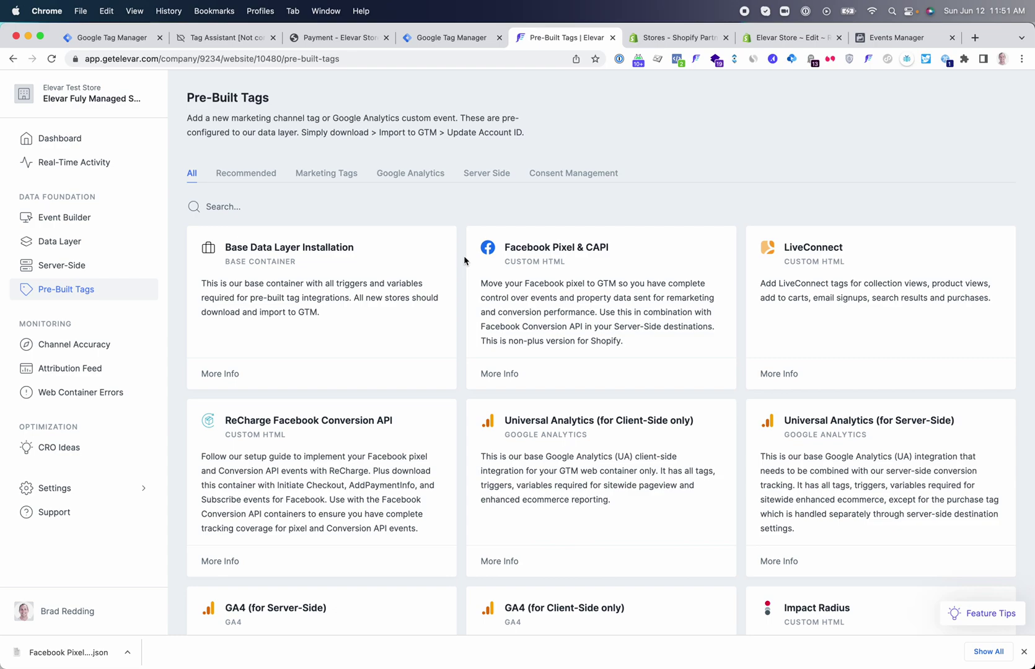
- Search the catalogue for 'faceb' and view the Facebook Pixel & CAPI container's 8 tags
{"action": "left_click", "coordinate": [297, 205]}
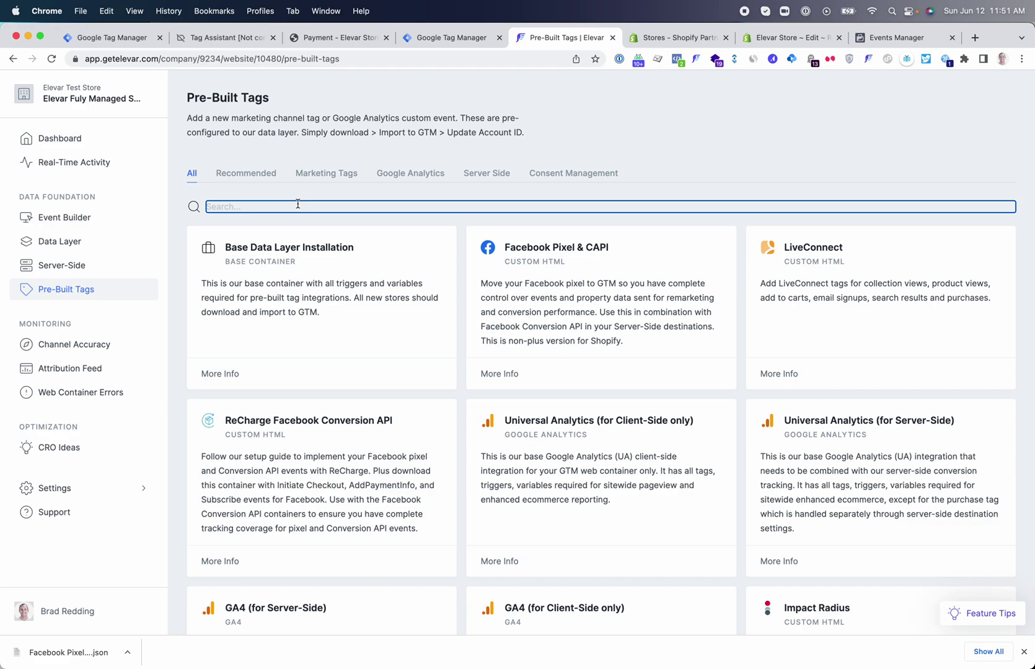
{"action": "type", "text": "faceb"}
{"action": "left_click", "coordinate": [317, 289]}
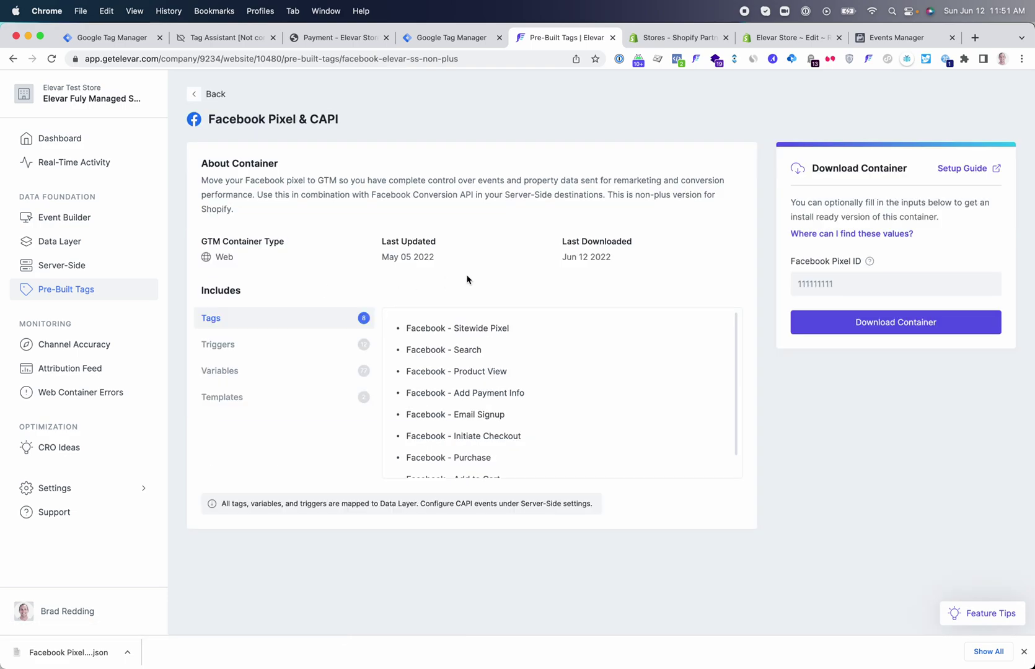
{"action": "scroll", "coordinate": [458, 372], "scroll_direction": "up", "scroll_amount": 1}
{"action": "left_click", "coordinate": [55, 271]}
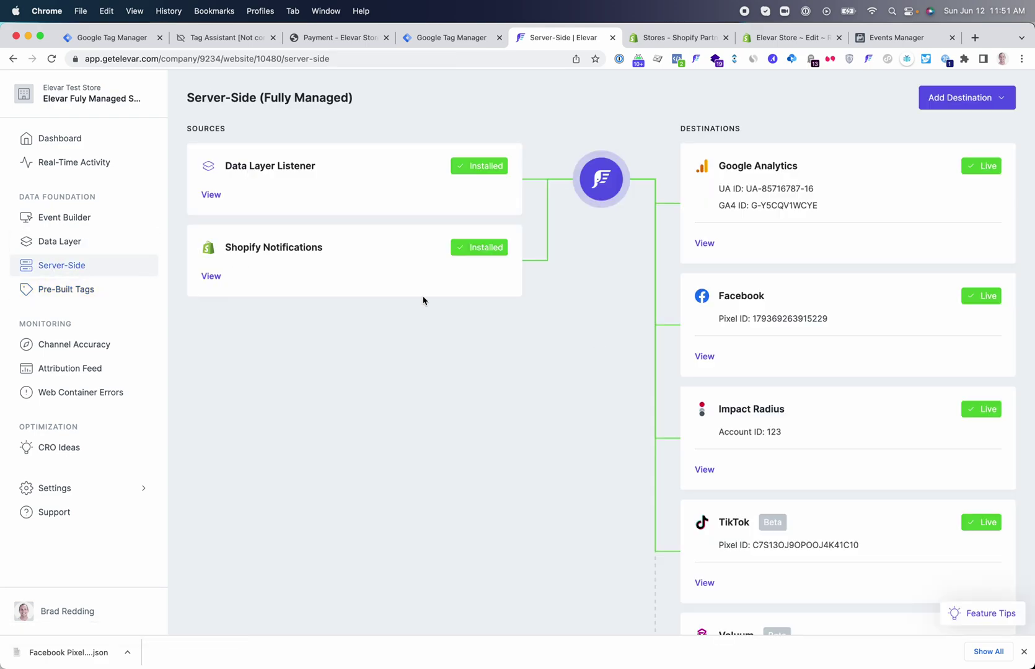
- Confirm the Facebook server-side destination is Live with all 6/6 setup steps complete
{"action": "left_click", "coordinate": [702, 358]}
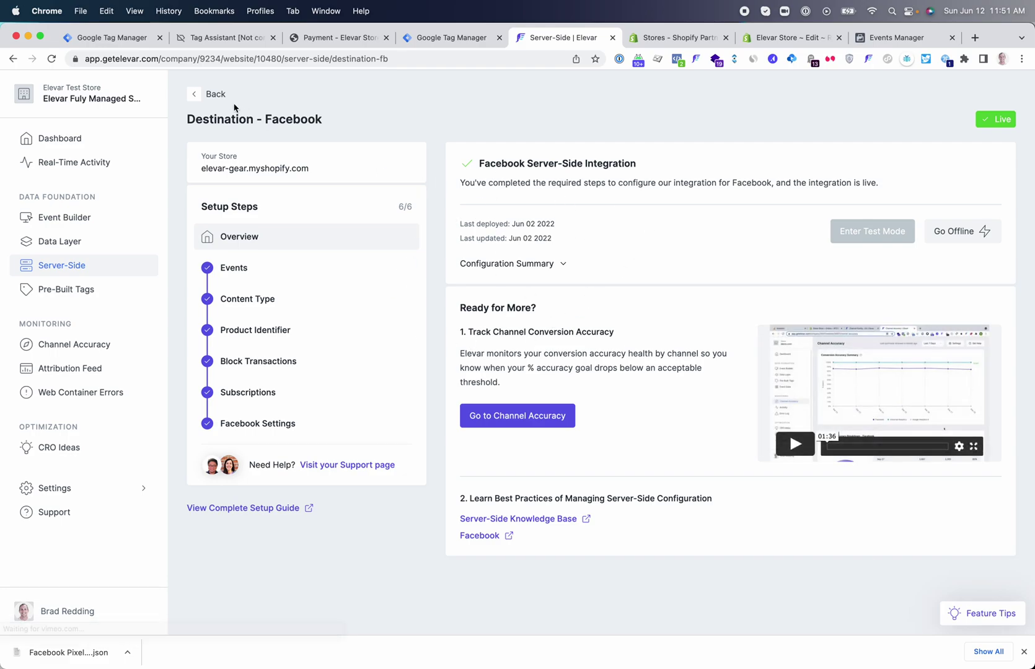
{"action": "left_click", "coordinate": [198, 99]}
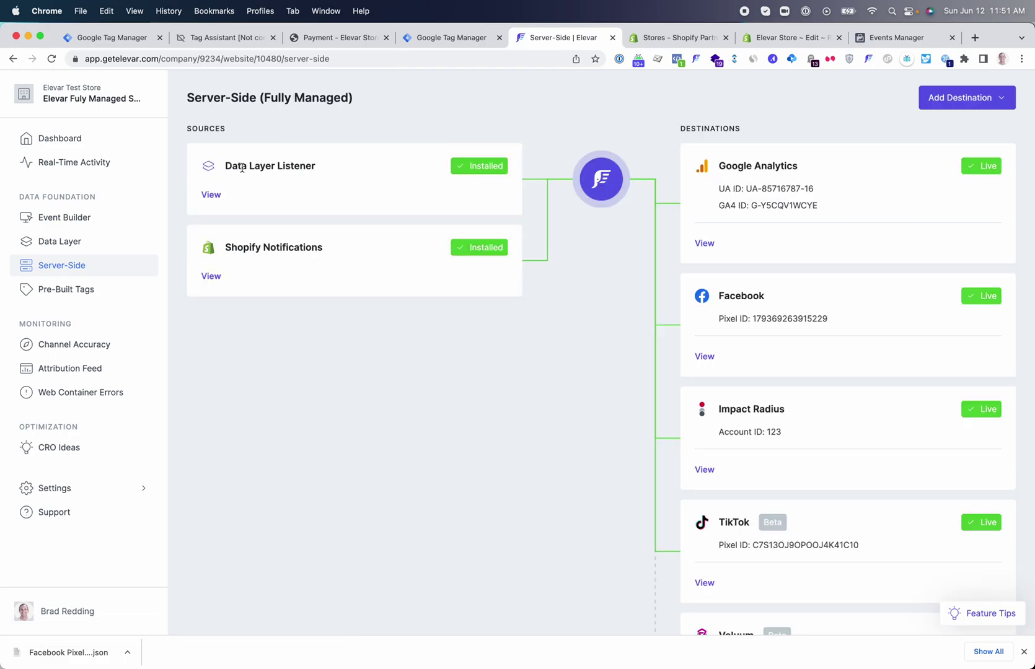
{"action": "left_click", "coordinate": [75, 295]}
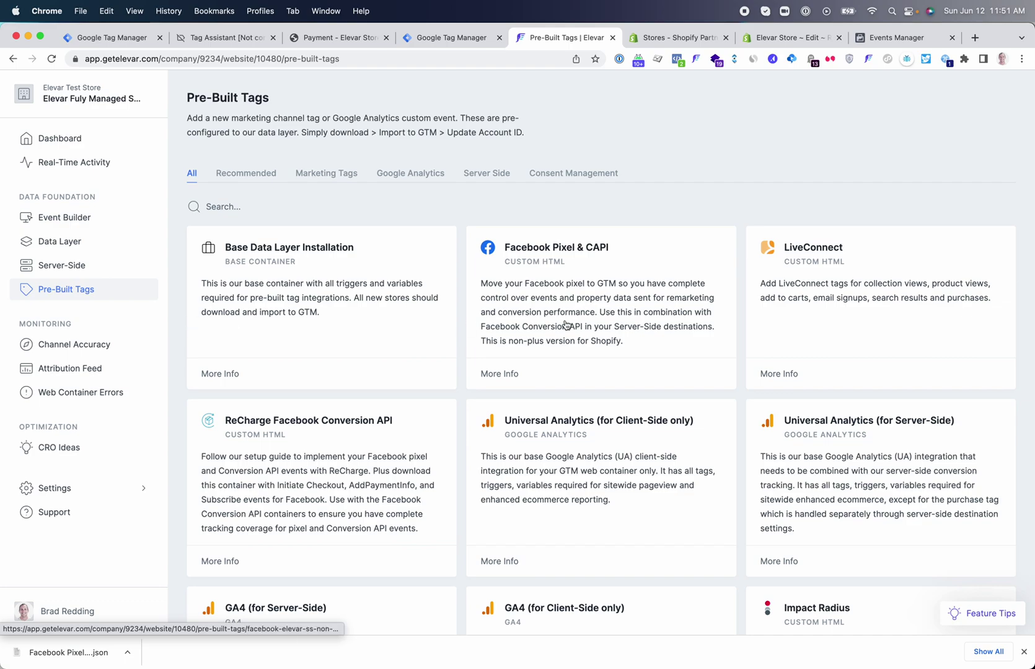
- Copy the Meta pixel ID from Events Manager into the Facebook Pixel & CAPI page's Pixel ID field
{"action": "left_click", "coordinate": [580, 305]}
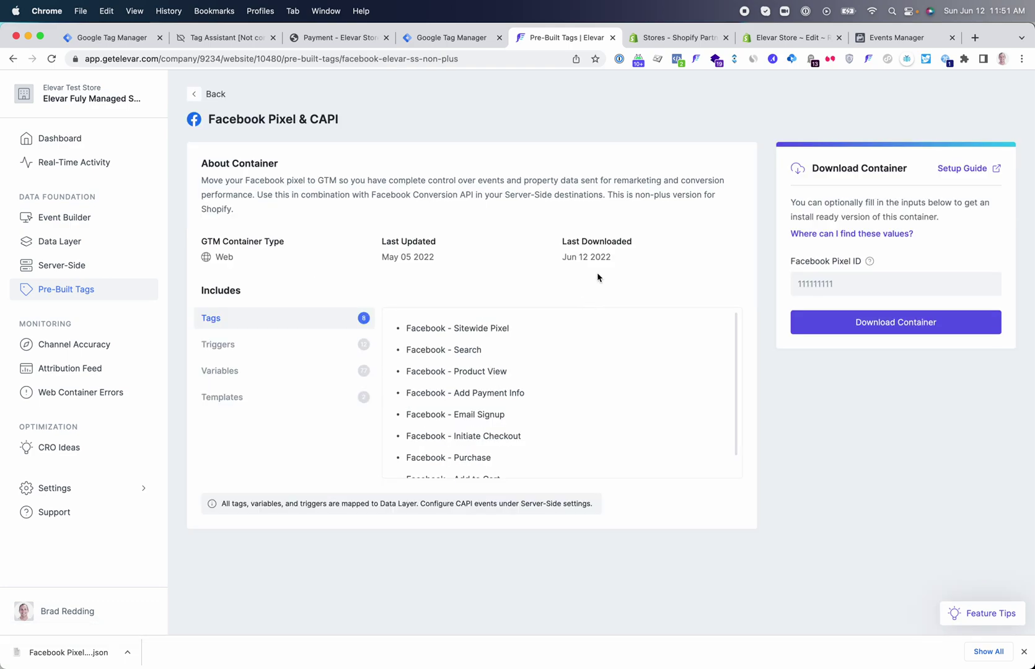
{"action": "left_click", "coordinate": [896, 38]}
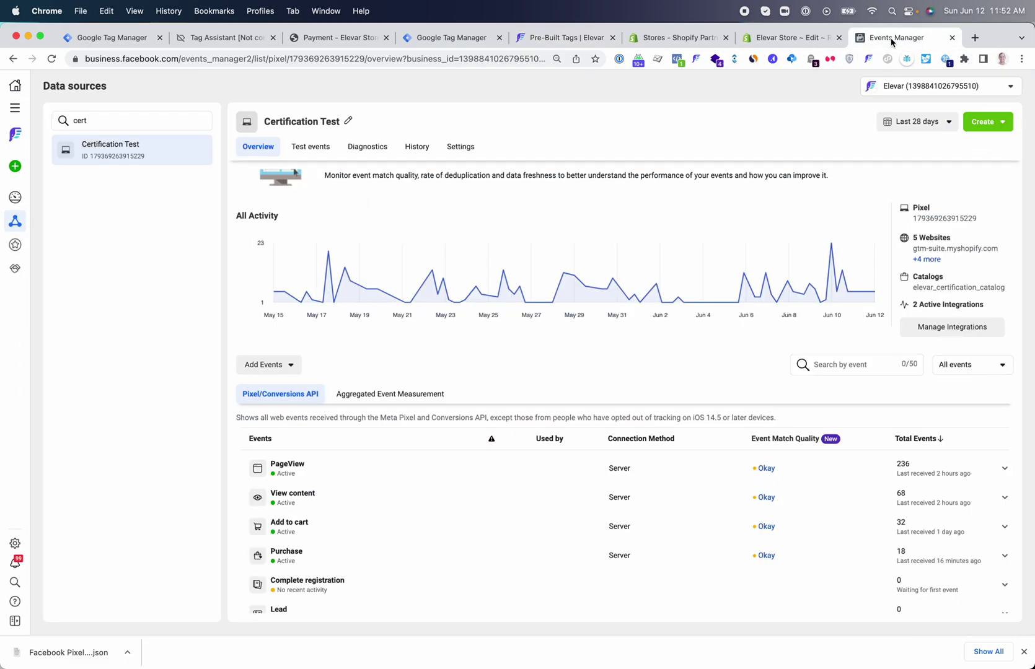
{"action": "left_click", "coordinate": [948, 220]}
{"action": "left_click", "coordinate": [540, 41]}
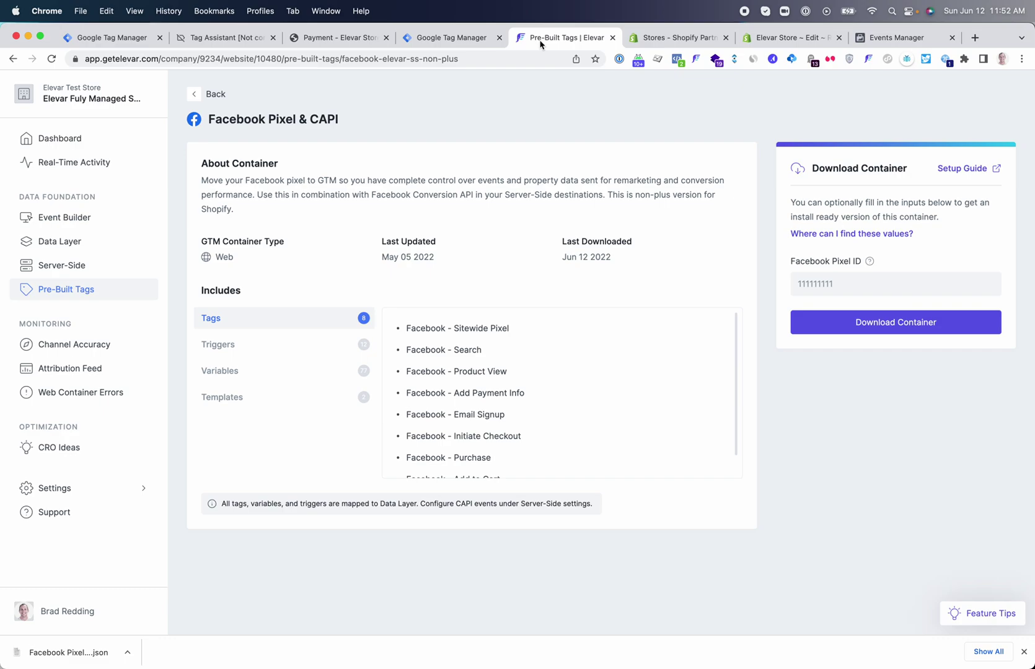
{"action": "left_click", "coordinate": [832, 284]}
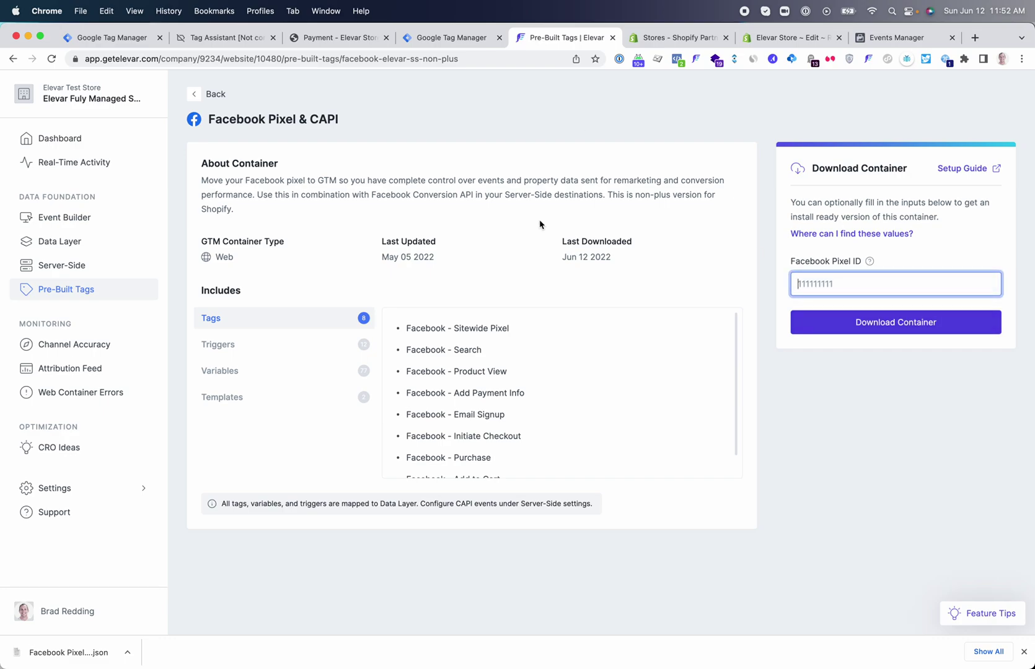
{"action": "left_click", "coordinate": [109, 39]}
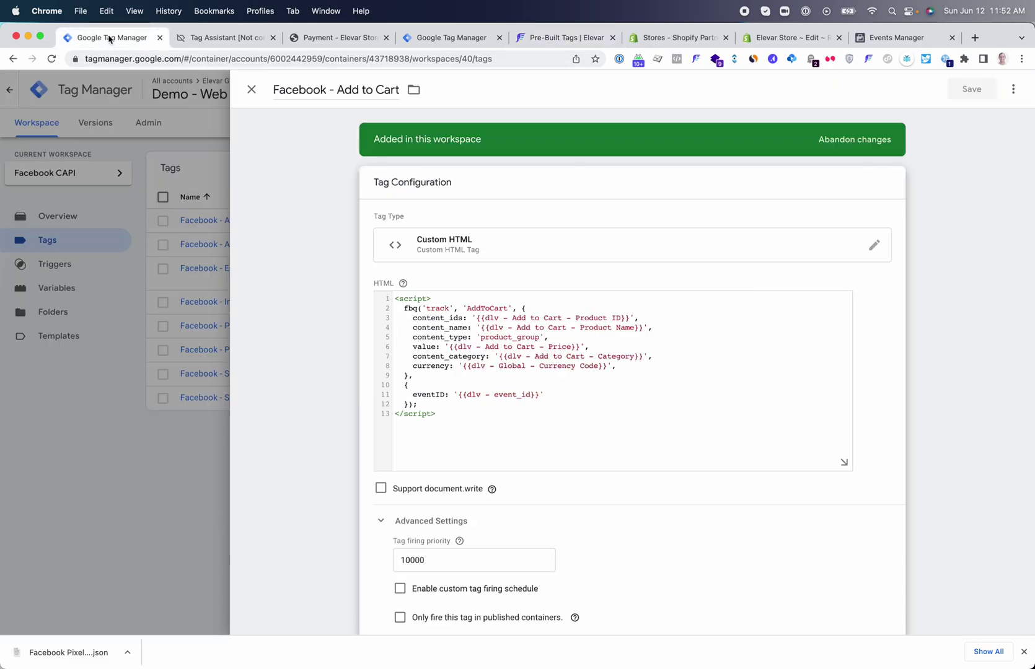
{"action": "left_click", "coordinate": [186, 283]}
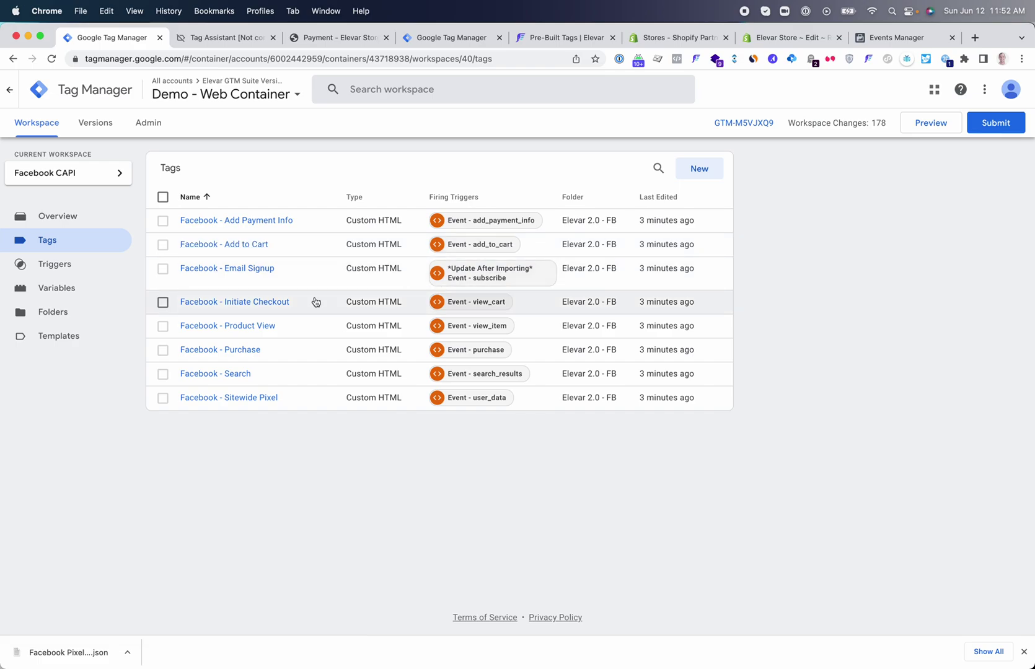
{"action": "left_click", "coordinate": [217, 349]}
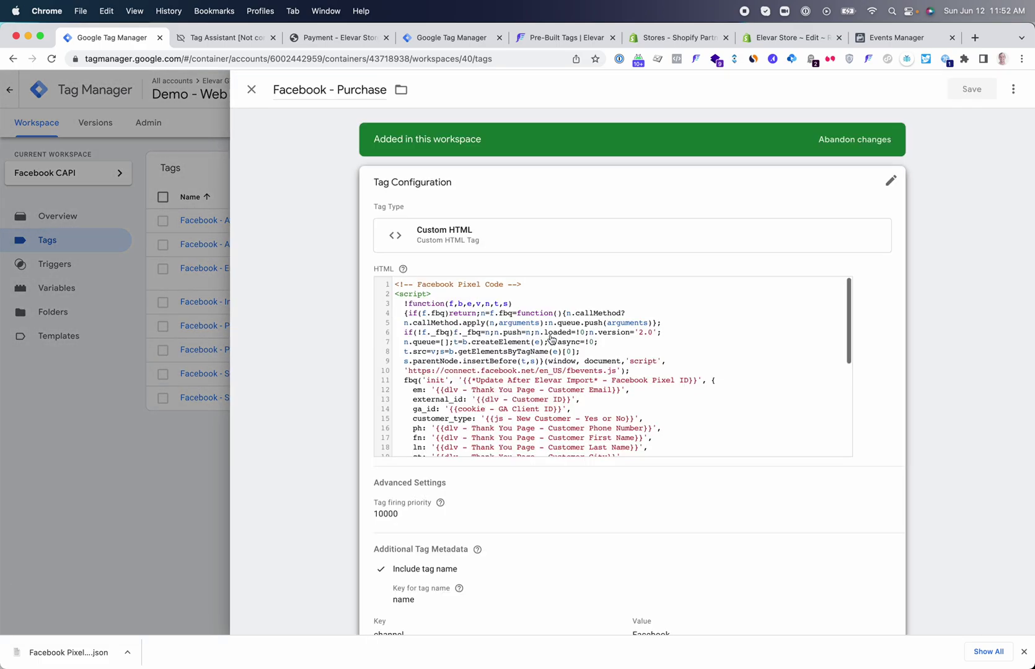
{"action": "left_click", "coordinate": [552, 339]}
{"action": "scroll", "coordinate": [551, 339], "scroll_direction": "down", "scroll_amount": 5}
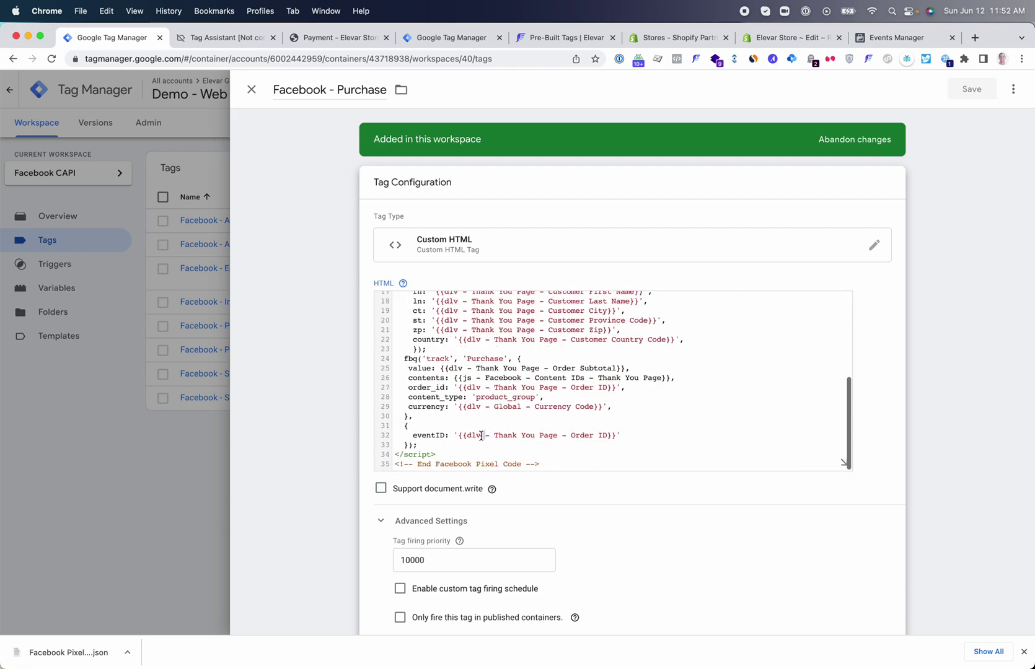
{"action": "left_click", "coordinate": [453, 396]}
{"action": "left_click", "coordinate": [160, 305]}
{"action": "left_click", "coordinate": [209, 244]}
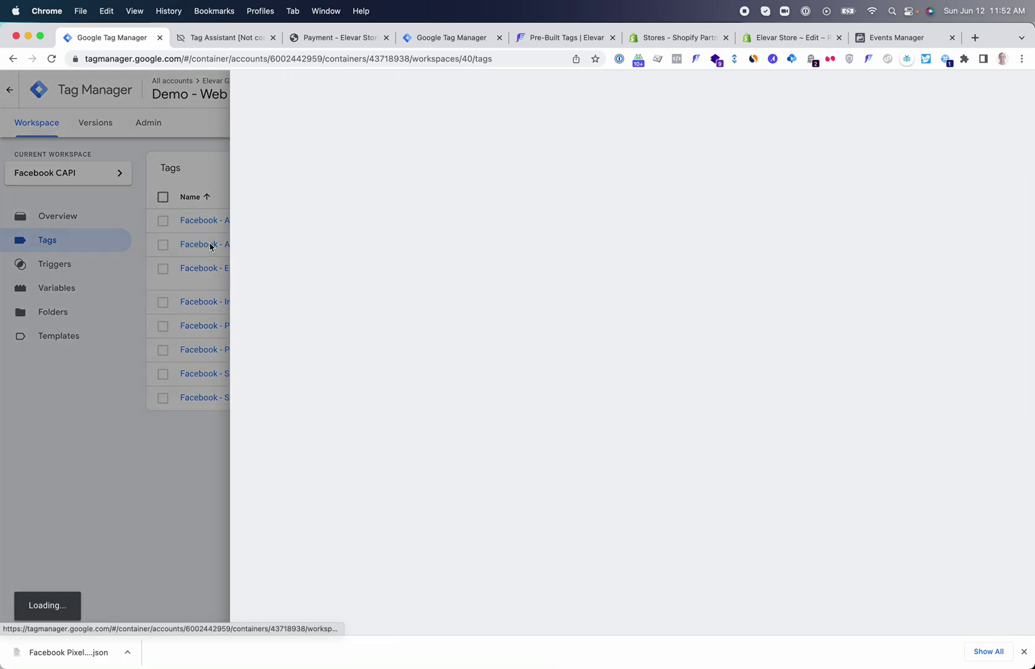
{"action": "left_click", "coordinate": [474, 337]}
{"action": "left_click", "coordinate": [540, 346]}
{"action": "scroll", "coordinate": [607, 374], "scroll_direction": "down", "scroll_amount": 10}
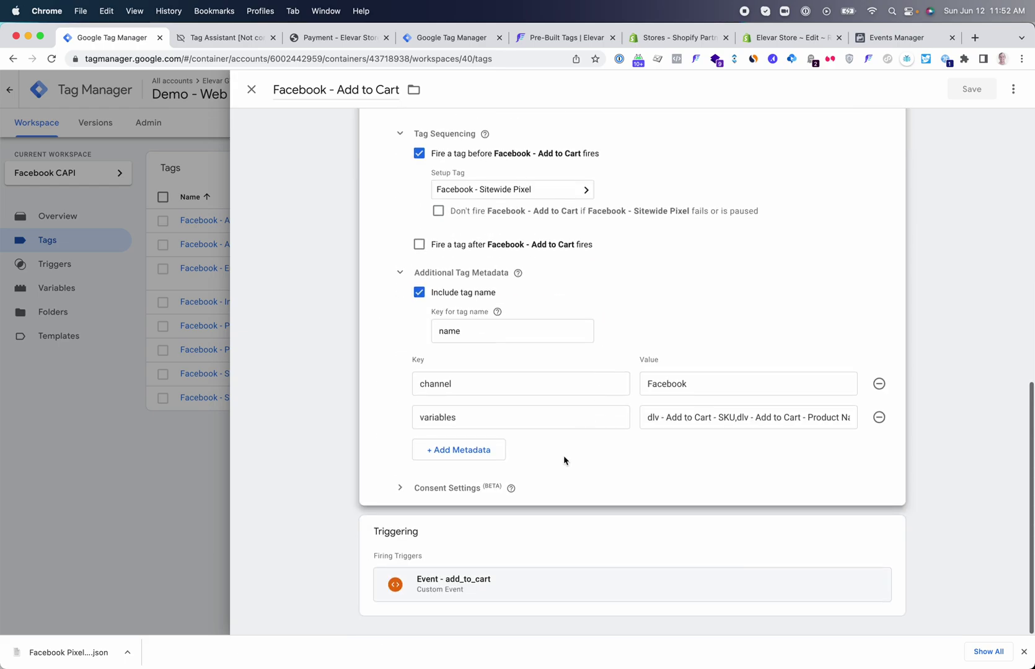
{"action": "scroll", "coordinate": [588, 320], "scroll_direction": "up", "scroll_amount": 10}
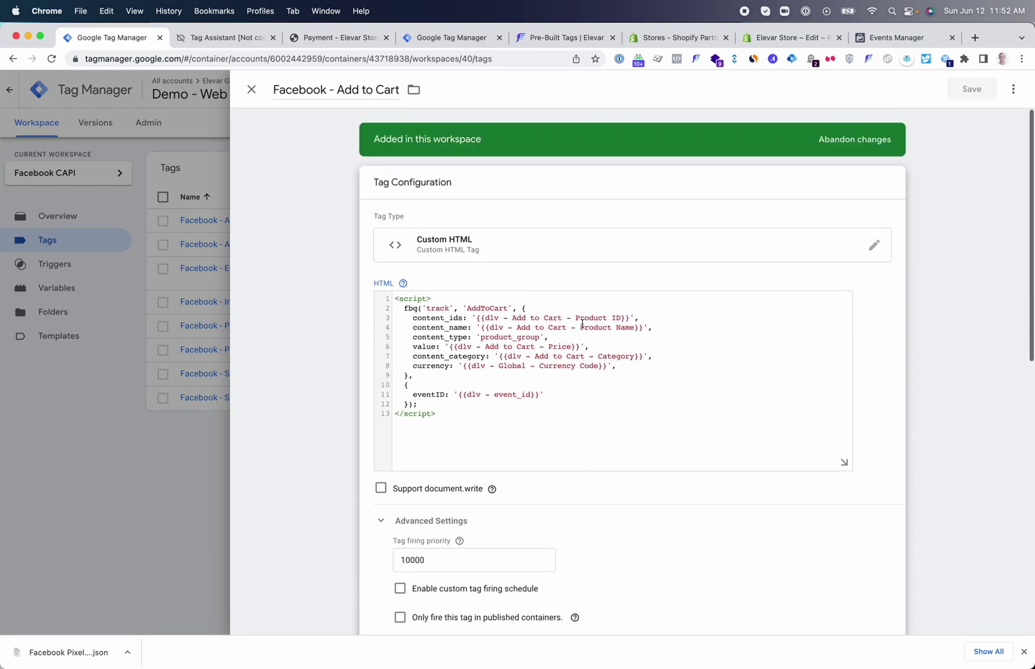
{"action": "left_click", "coordinate": [575, 327]}
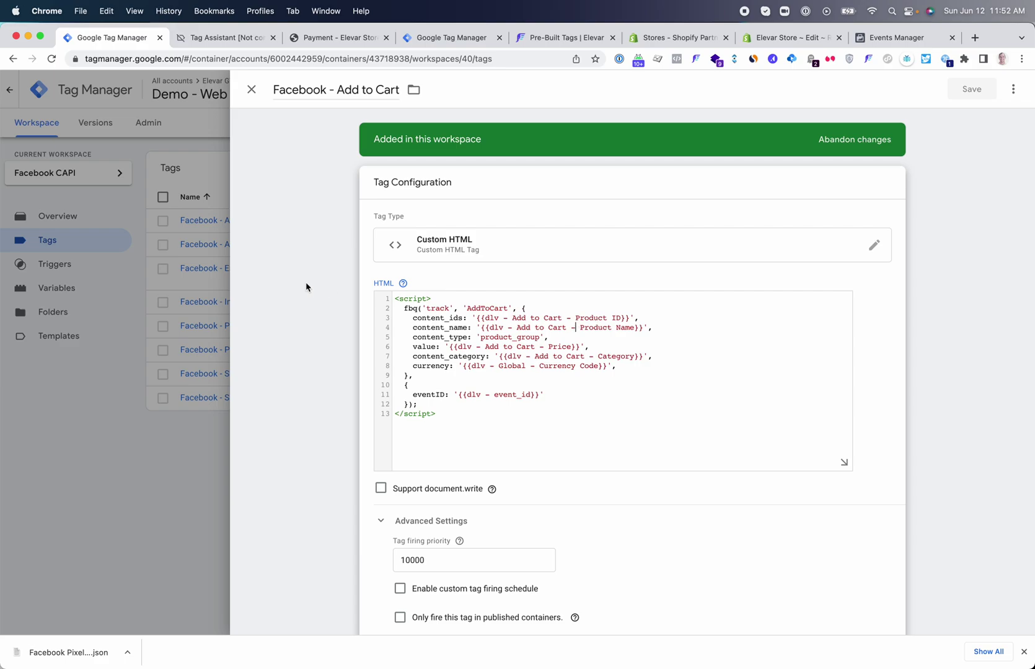
{"action": "left_click", "coordinate": [168, 308]}
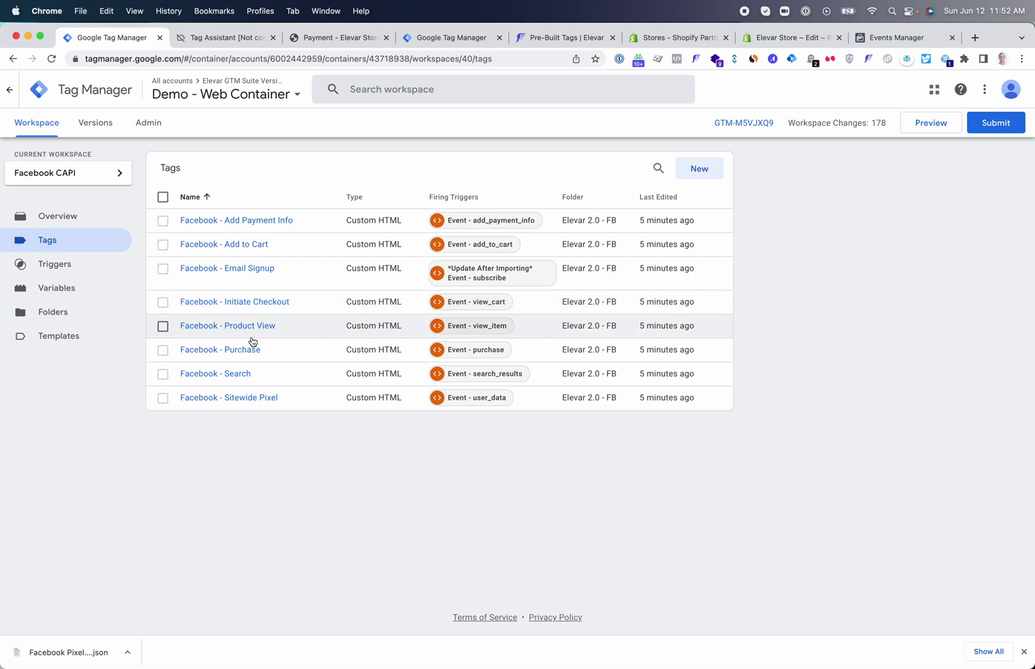
{"action": "left_click", "coordinate": [550, 39]}
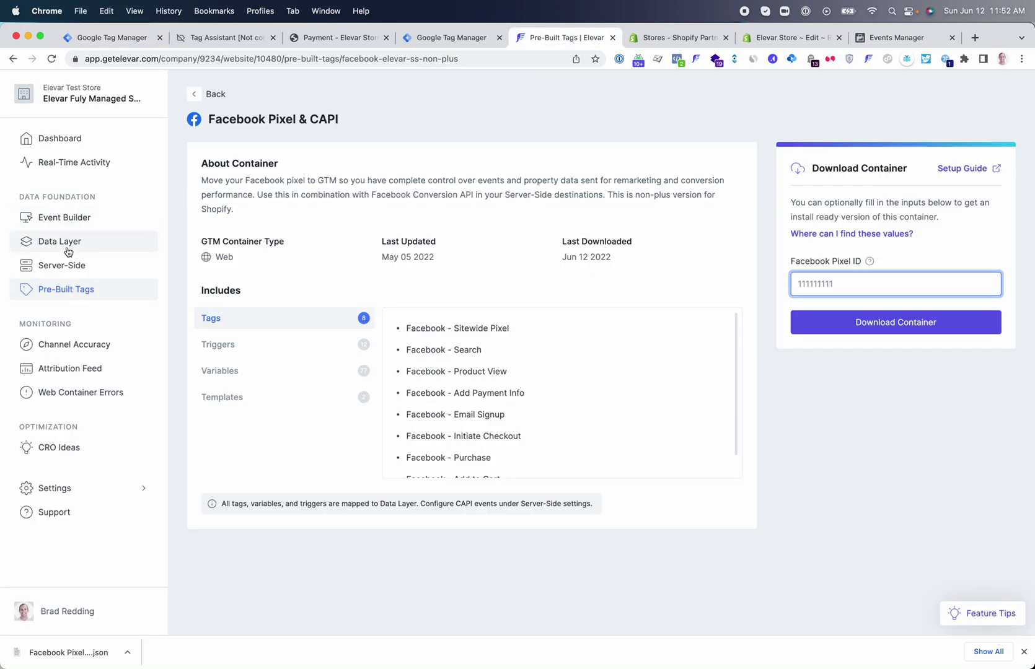
- Review the Facebook destination's events, then check its Content Type is set to Product Group
{"action": "left_click", "coordinate": [57, 265]}
{"action": "left_click", "coordinate": [703, 357]}
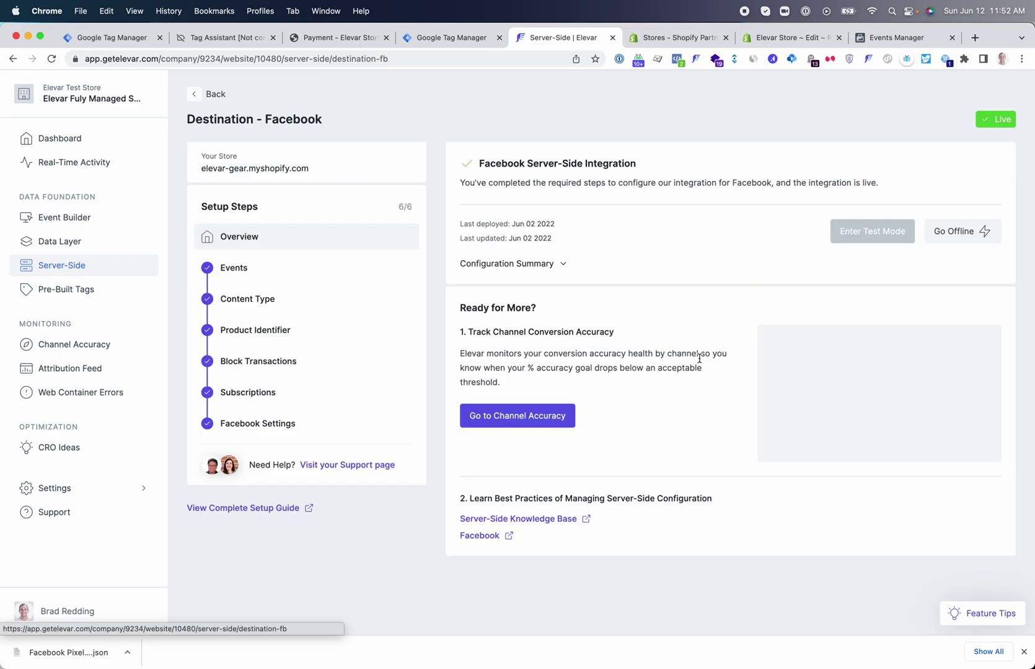
{"action": "left_click", "coordinate": [259, 267]}
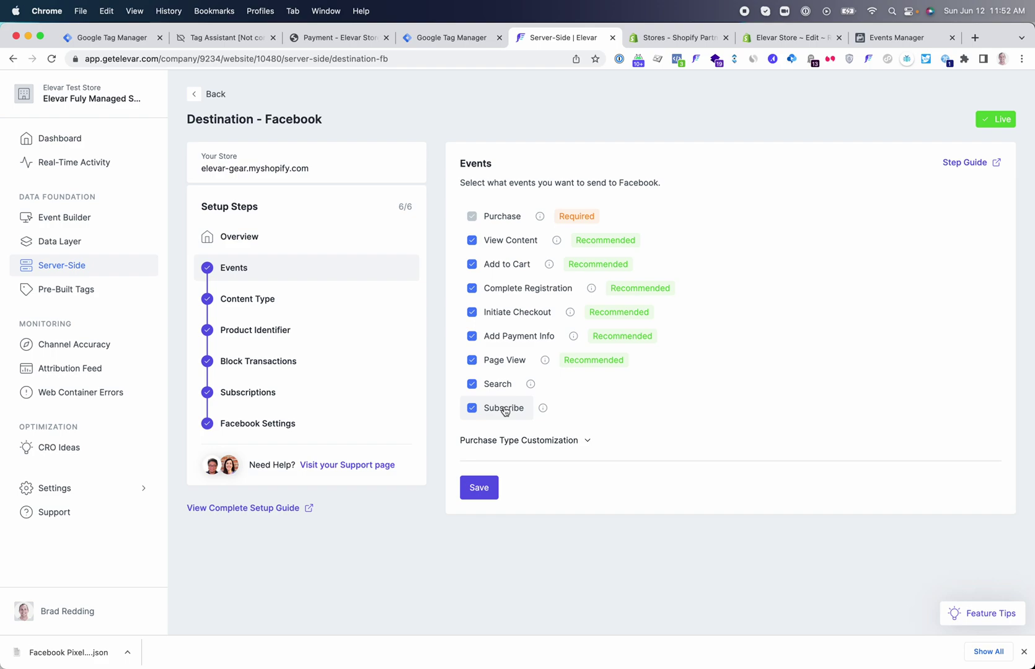
{"action": "left_click", "coordinate": [280, 303]}
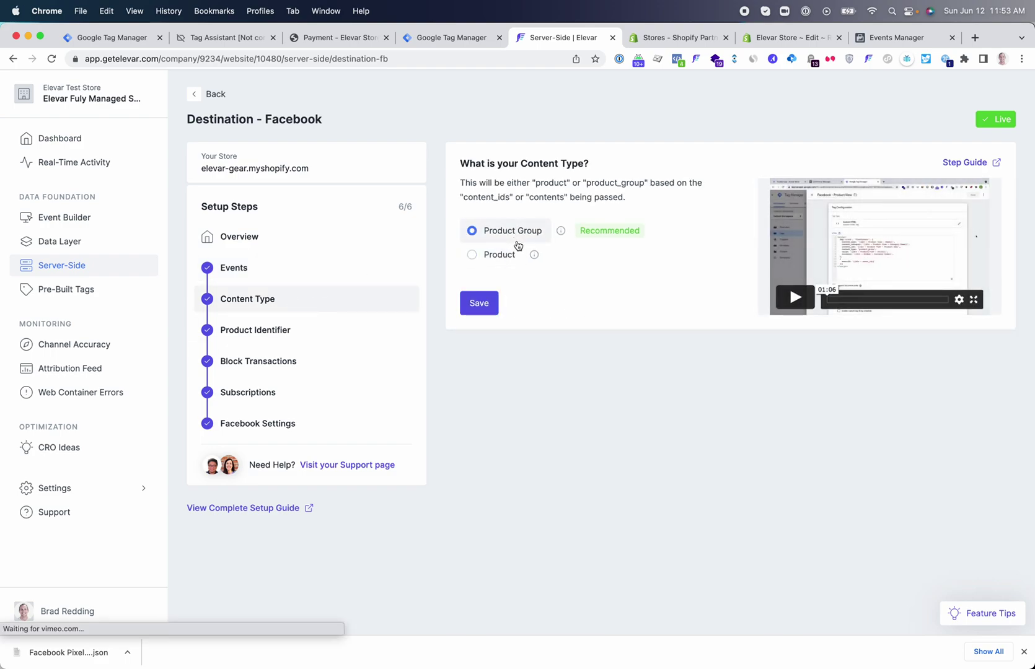
- Block Honeycomb and Leap Services transactions from being sent to Facebook
{"action": "left_click", "coordinate": [267, 330]}
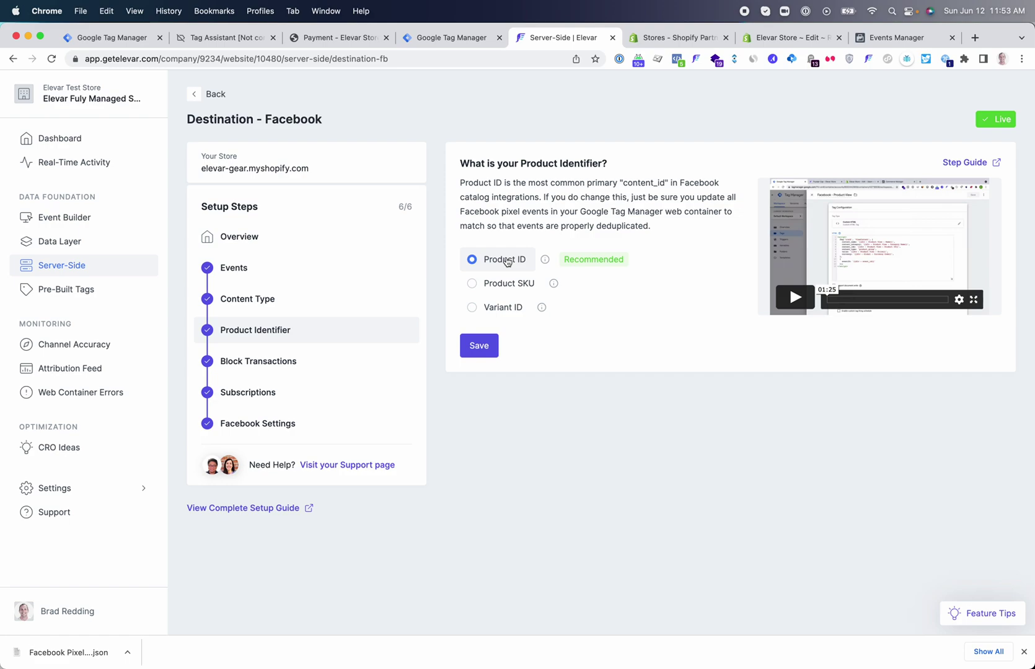
{"action": "left_click", "coordinate": [284, 360]}
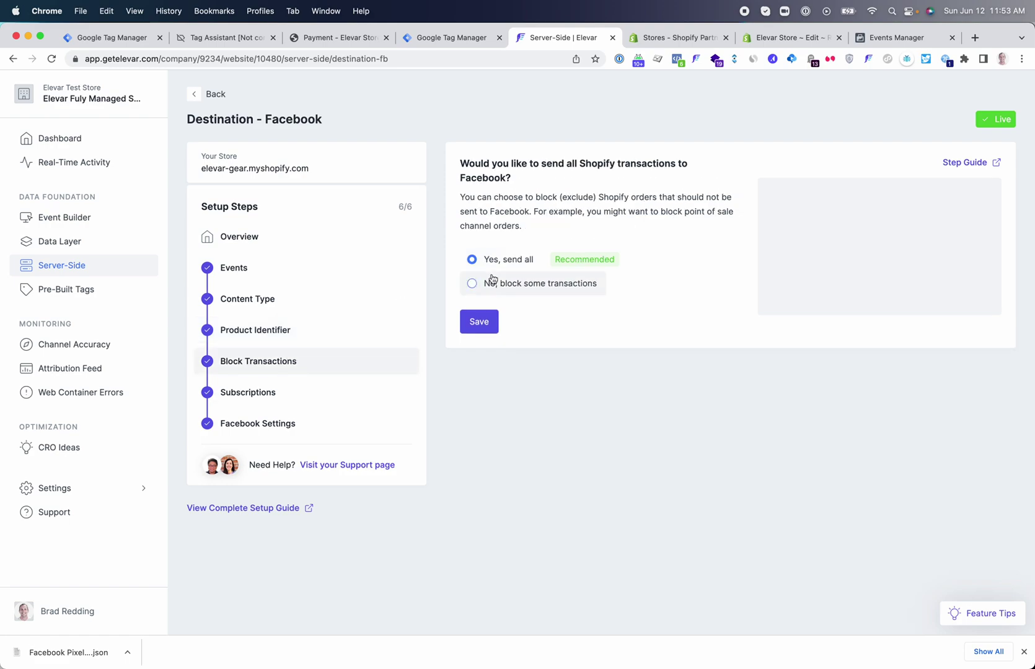
{"action": "left_click", "coordinate": [532, 290]}
{"action": "scroll", "coordinate": [672, 376], "scroll_direction": "down", "scroll_amount": 2}
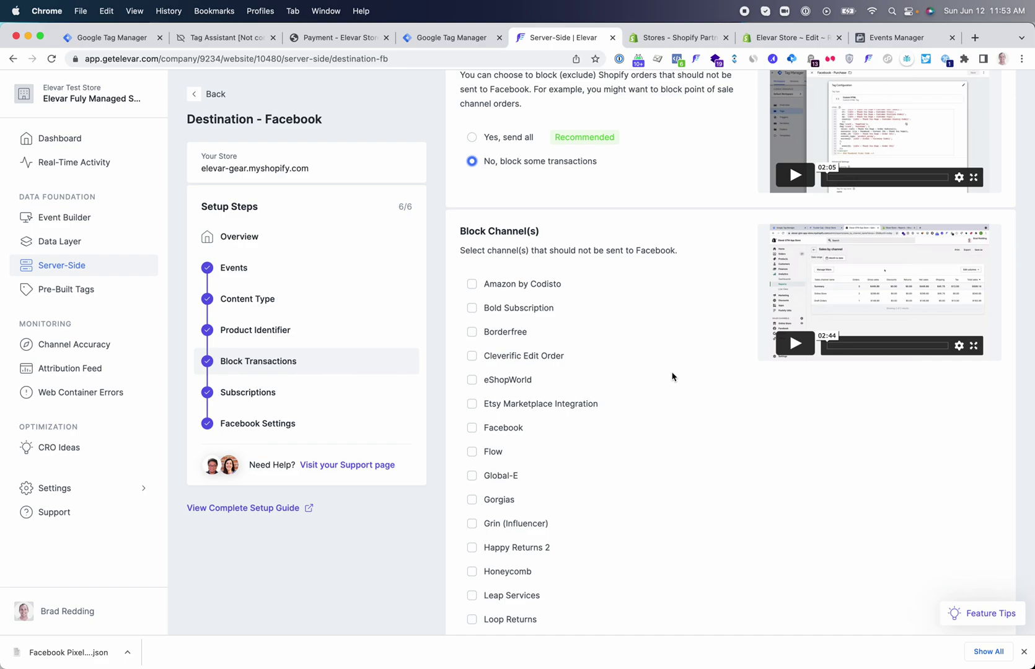
{"action": "scroll", "coordinate": [672, 376], "scroll_direction": "down", "scroll_amount": 1}
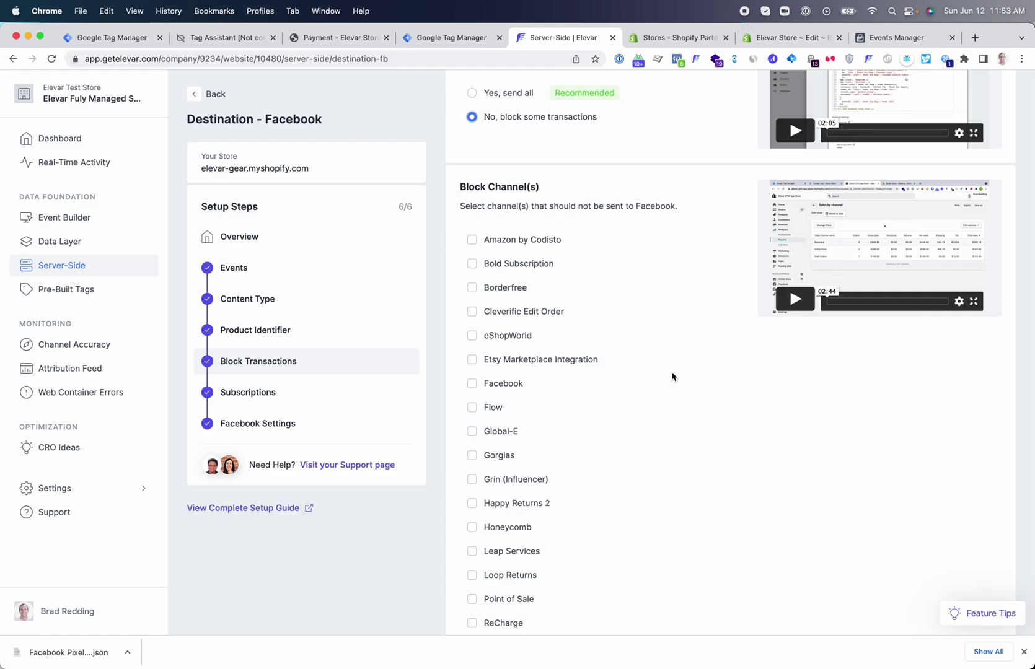
{"action": "scroll", "coordinate": [650, 444], "scroll_direction": "down", "scroll_amount": 1}
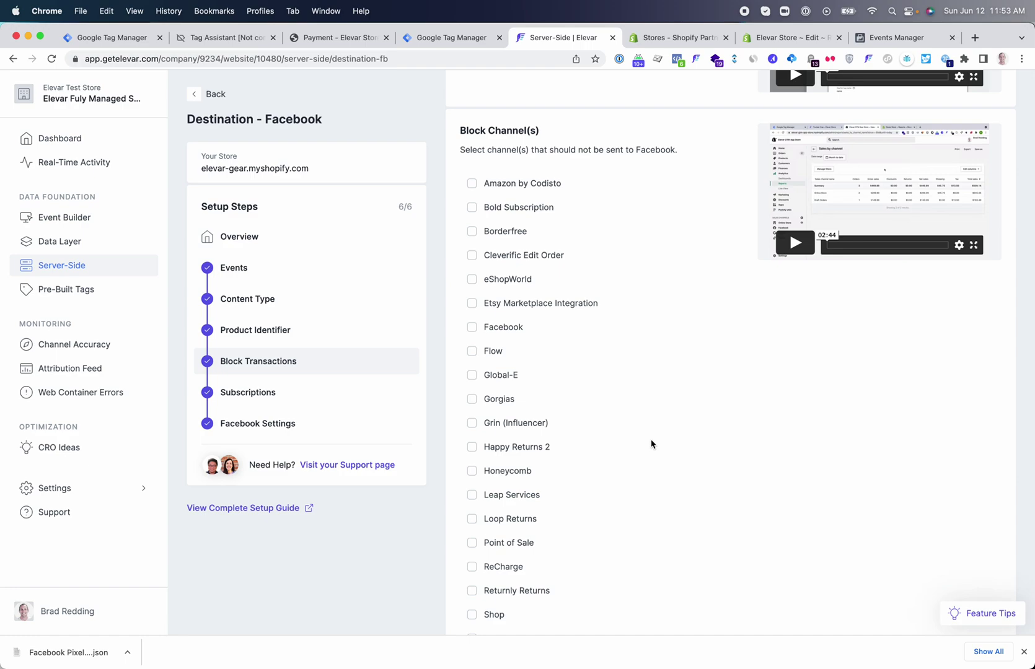
{"action": "left_click", "coordinate": [472, 473]}
{"action": "left_click", "coordinate": [472, 495]}
{"action": "scroll", "coordinate": [557, 487], "scroll_direction": "down", "scroll_amount": 4}
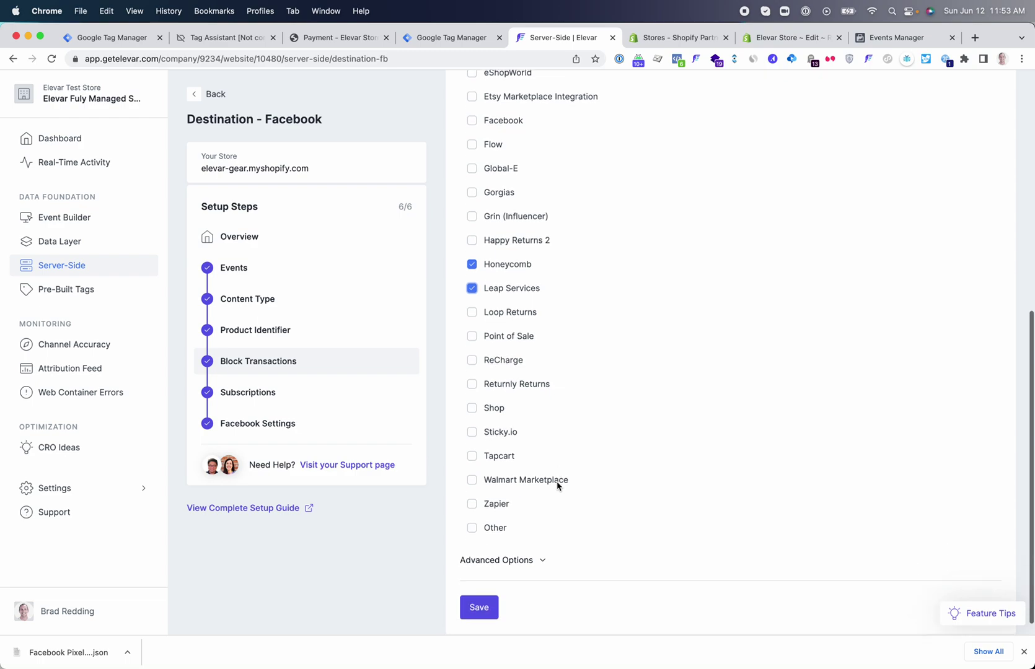
{"action": "left_click", "coordinate": [266, 394]}
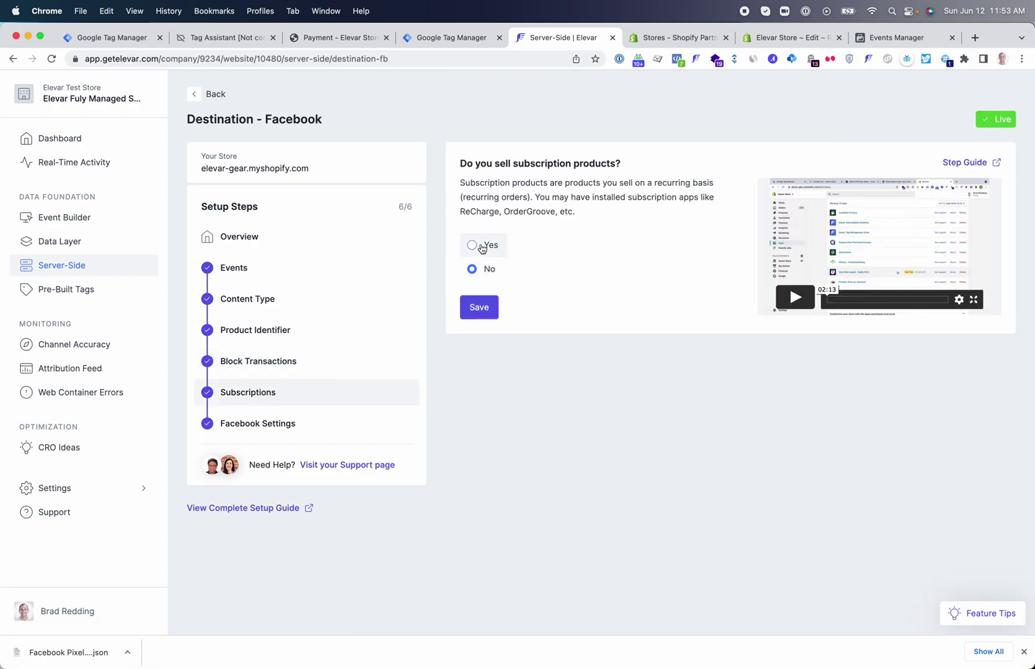
- Mark the store as selling subscriptions through ReCharge / OrderGroove
{"action": "left_click", "coordinate": [482, 247]}
{"action": "left_click", "coordinate": [476, 434]}
{"action": "scroll", "coordinate": [564, 433], "scroll_direction": "down", "scroll_amount": 1}
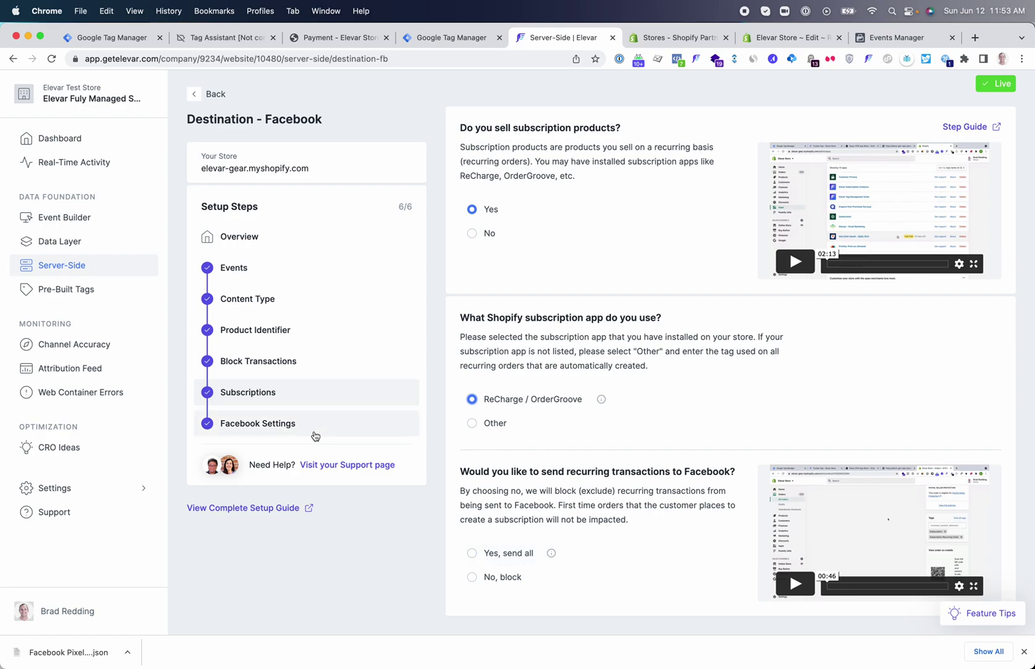
- Check the pixel ID under Facebook Settings, then go to the pixel's settings in Events Manager
{"action": "left_click", "coordinate": [275, 427]}
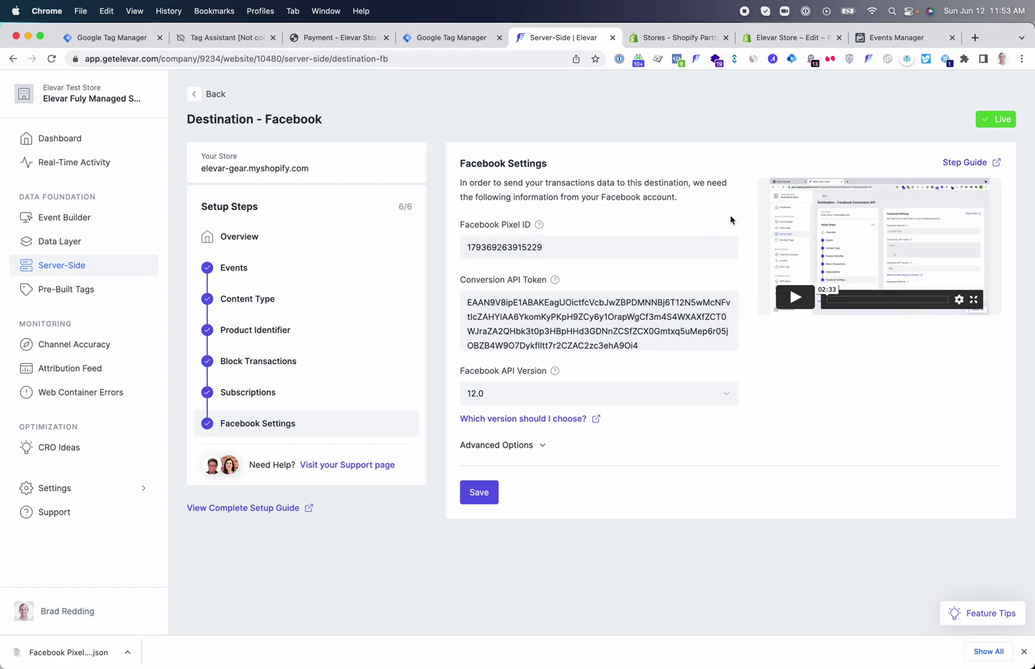
{"action": "left_click", "coordinate": [906, 42]}
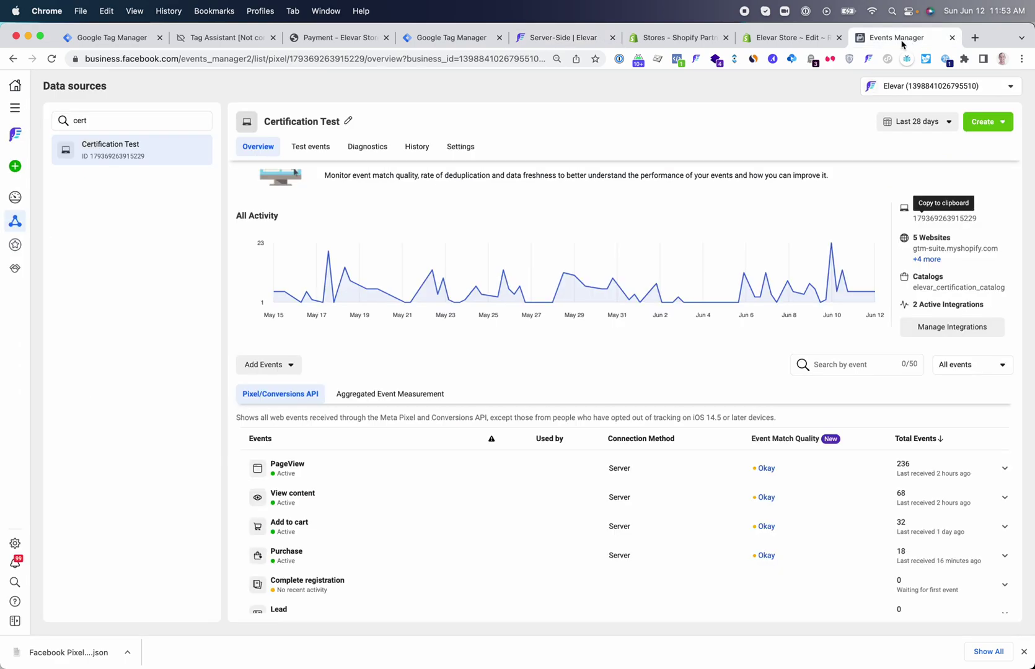
{"action": "left_click", "coordinate": [462, 151]}
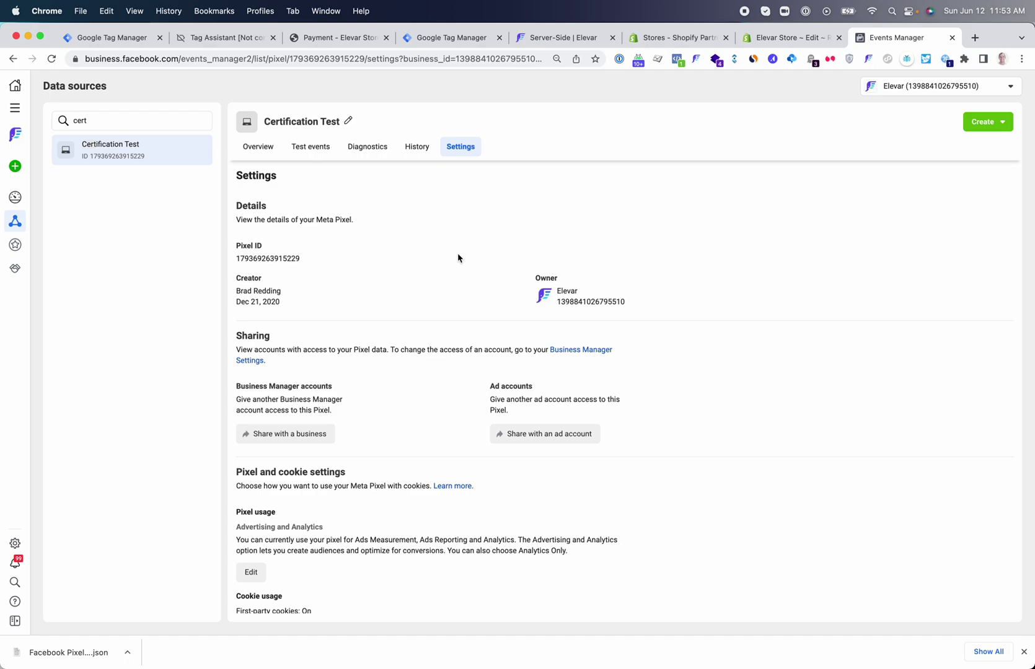
- Generate and copy a Conversions API access token, then select Elevar's existing token text to replace it
{"action": "scroll", "coordinate": [419, 289], "scroll_direction": "down", "scroll_amount": 4}
{"action": "scroll", "coordinate": [420, 288], "scroll_direction": "down", "scroll_amount": 8}
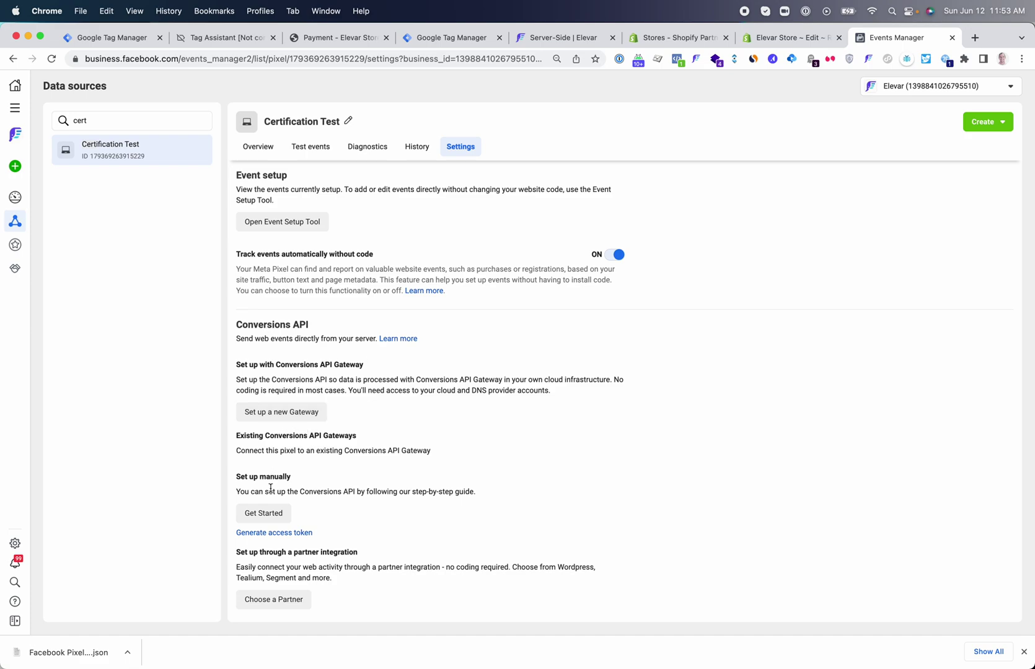
{"action": "scroll", "coordinate": [298, 495], "scroll_direction": "down", "scroll_amount": 2}
{"action": "left_click", "coordinate": [296, 469]}
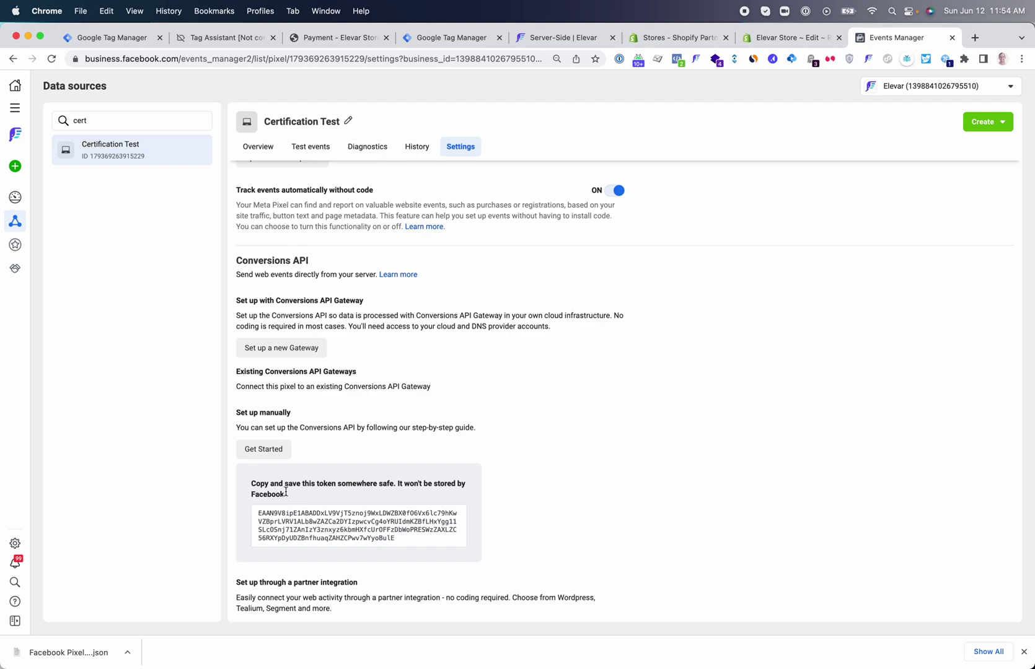
{"action": "left_click", "coordinate": [276, 521]}
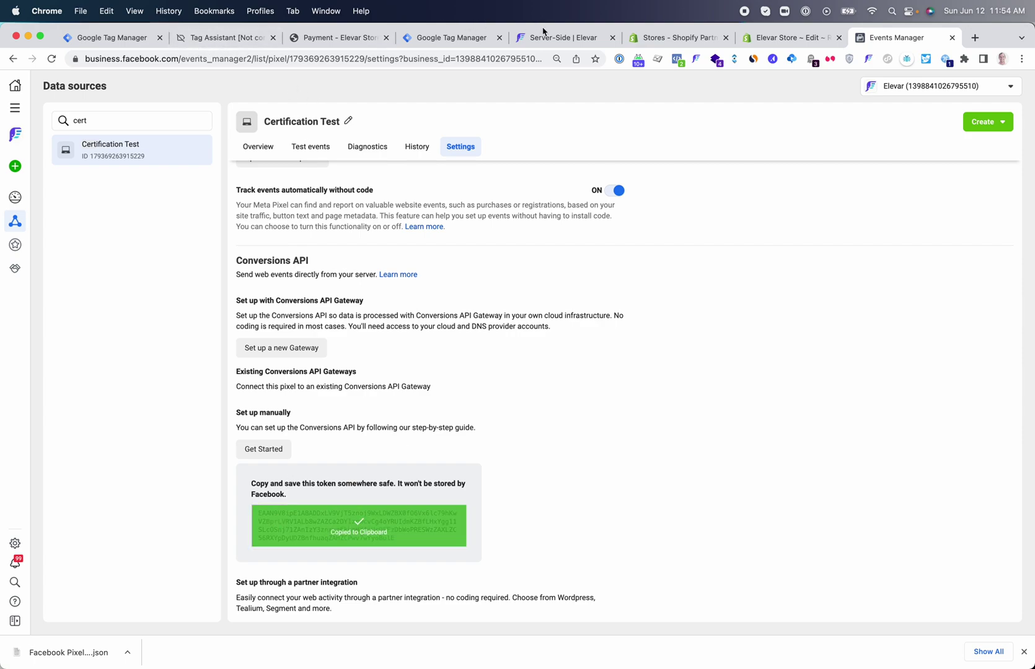
{"action": "left_click", "coordinate": [544, 37]}
{"action": "triple_click", "coordinate": [541, 319]}
- Replace the Conversion API Token with the newly generated token and save the Facebook destination settings
{"action": "key", "text": "super+v"}
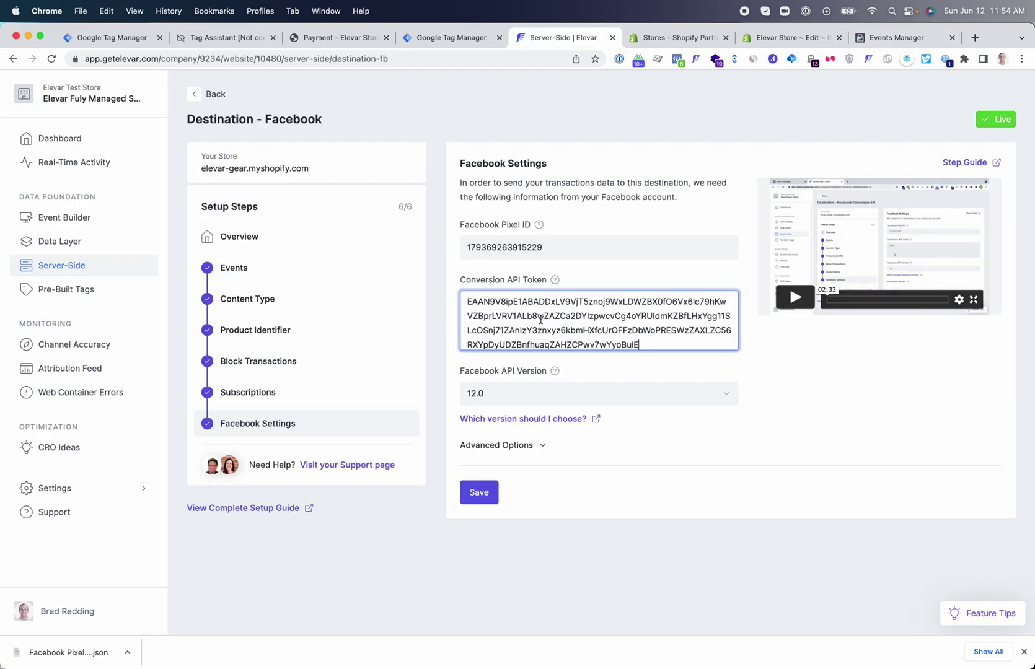
{"action": "left_click", "coordinate": [480, 493]}
{"action": "left_click", "coordinate": [569, 395]}
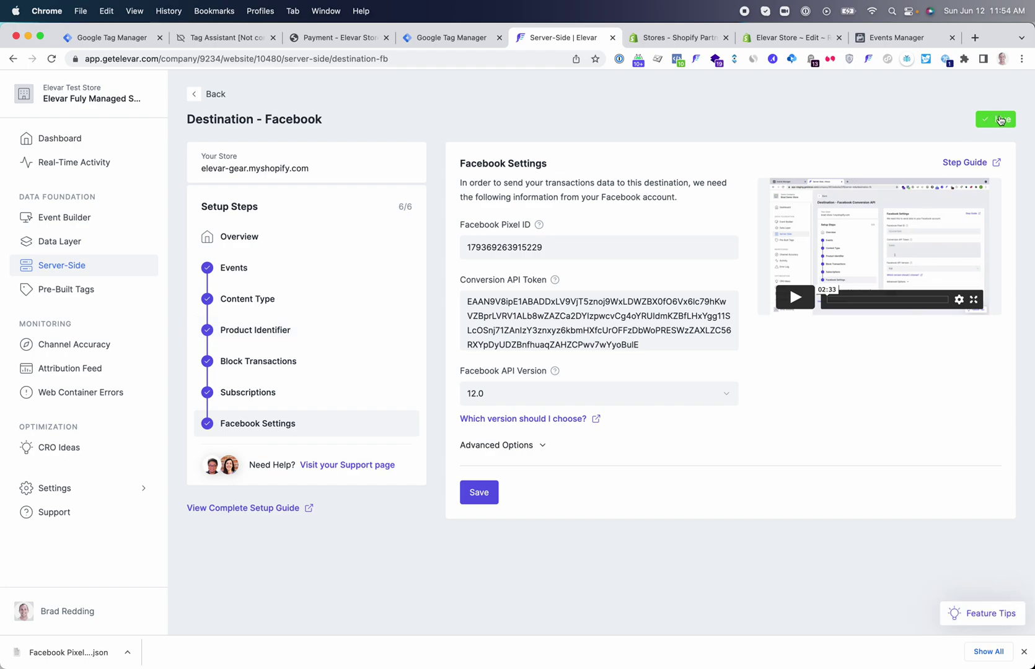
{"action": "left_click", "coordinate": [99, 43]}
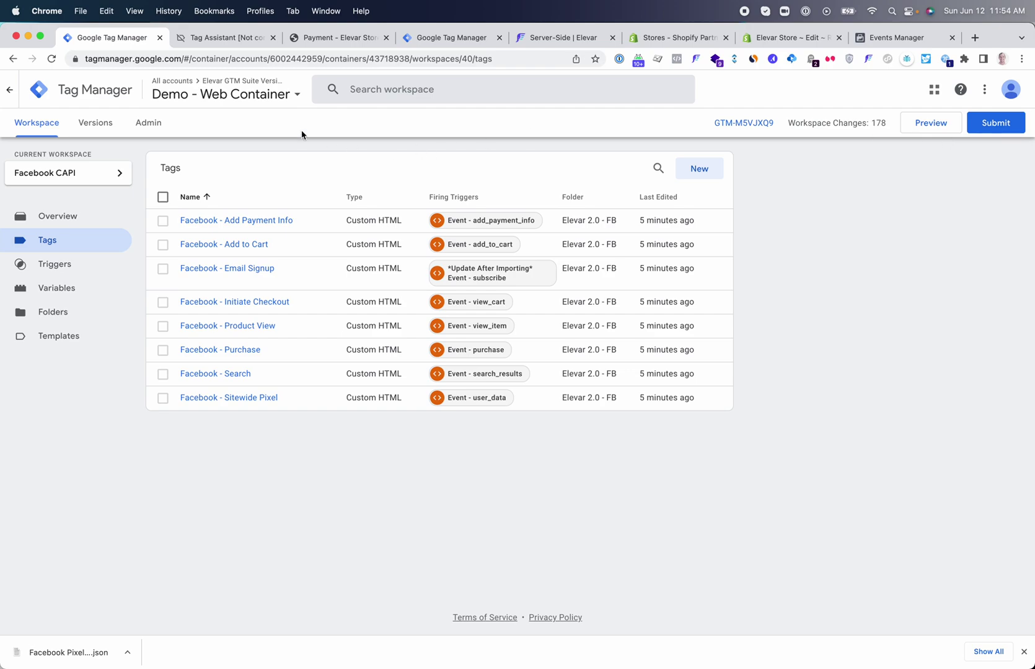
- Place a test checkout order and confirm Tag Assistant logs the thank-you page's dl_purchase event
{"action": "left_click", "coordinate": [337, 38]}
{"action": "left_click", "coordinate": [233, 582]}
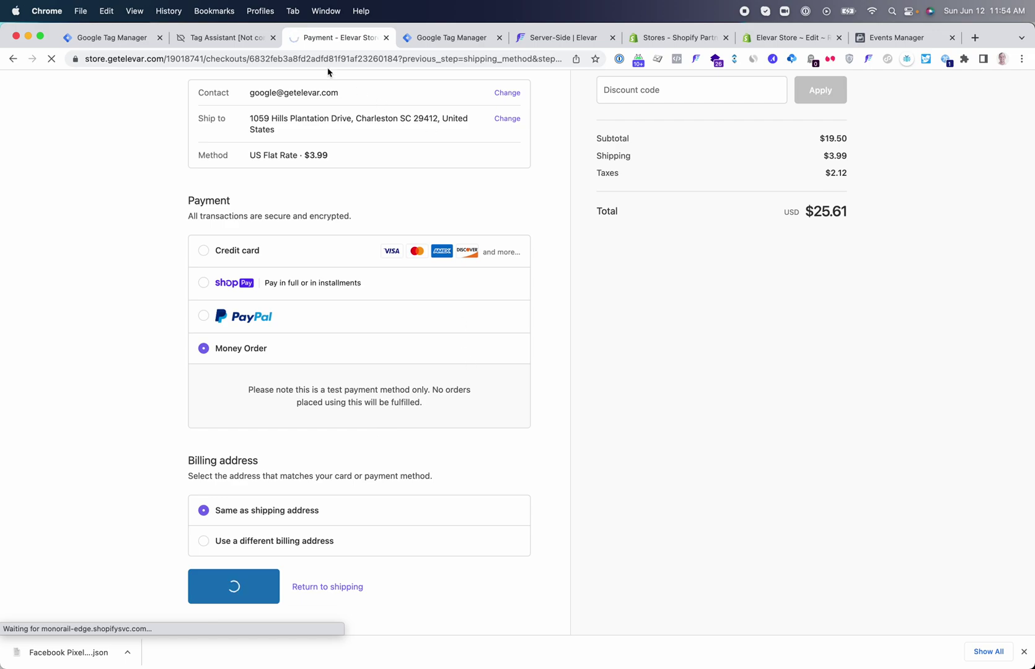
{"action": "left_click", "coordinate": [250, 40]}
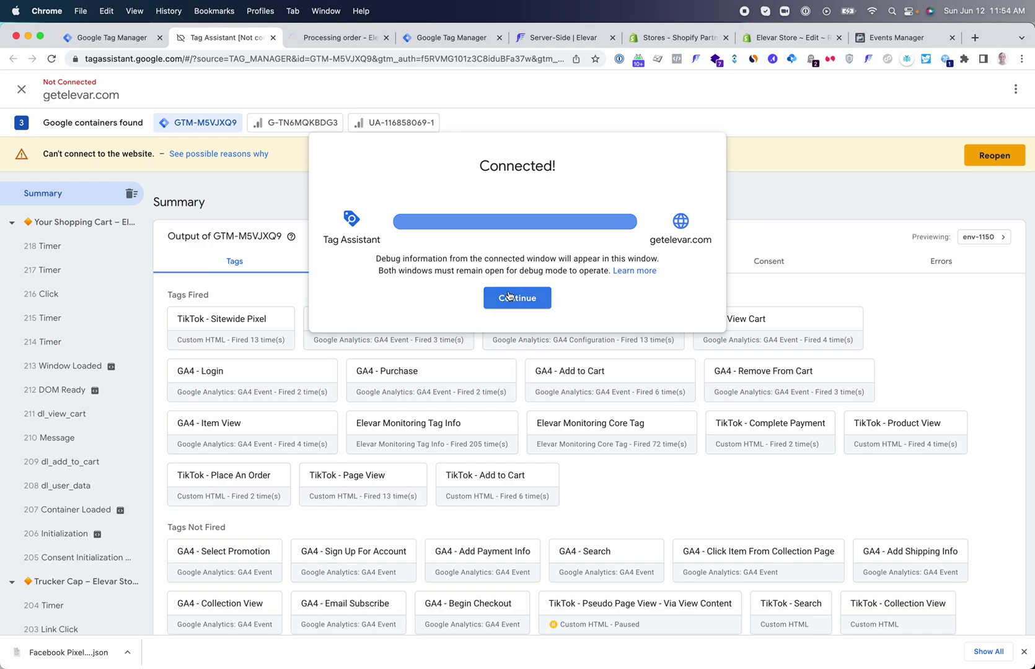
{"action": "left_click", "coordinate": [509, 297]}
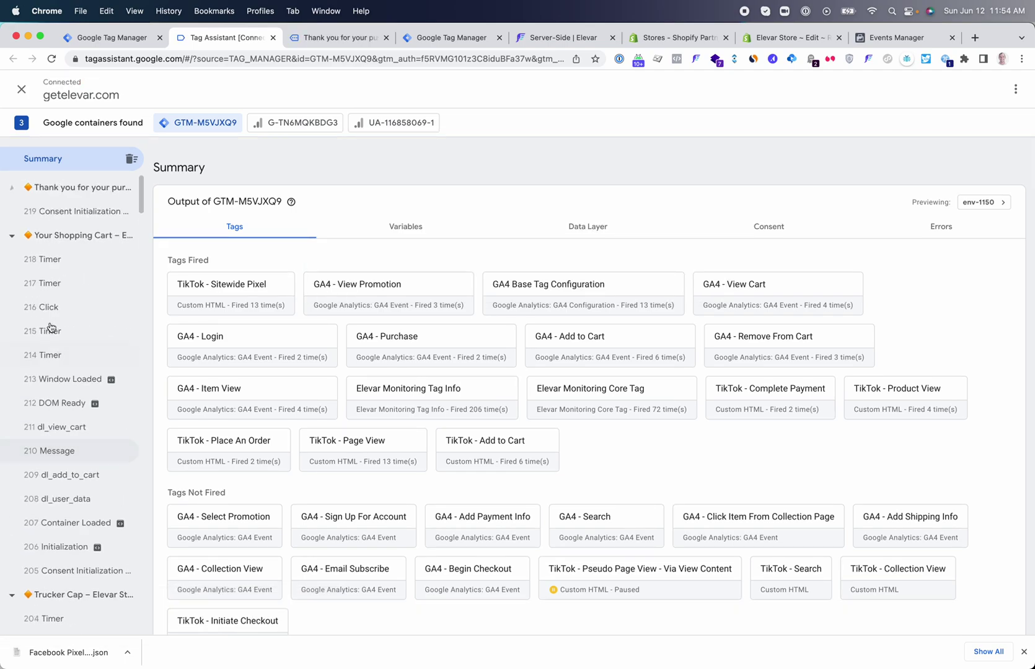
{"action": "left_click", "coordinate": [66, 310]}
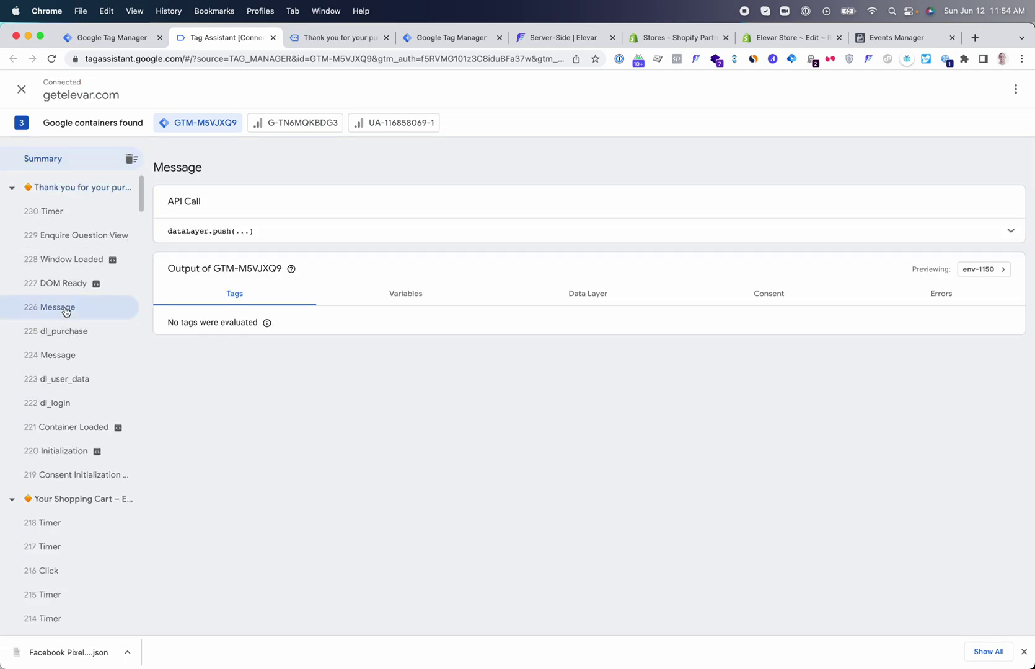
{"action": "left_click", "coordinate": [533, 38]}
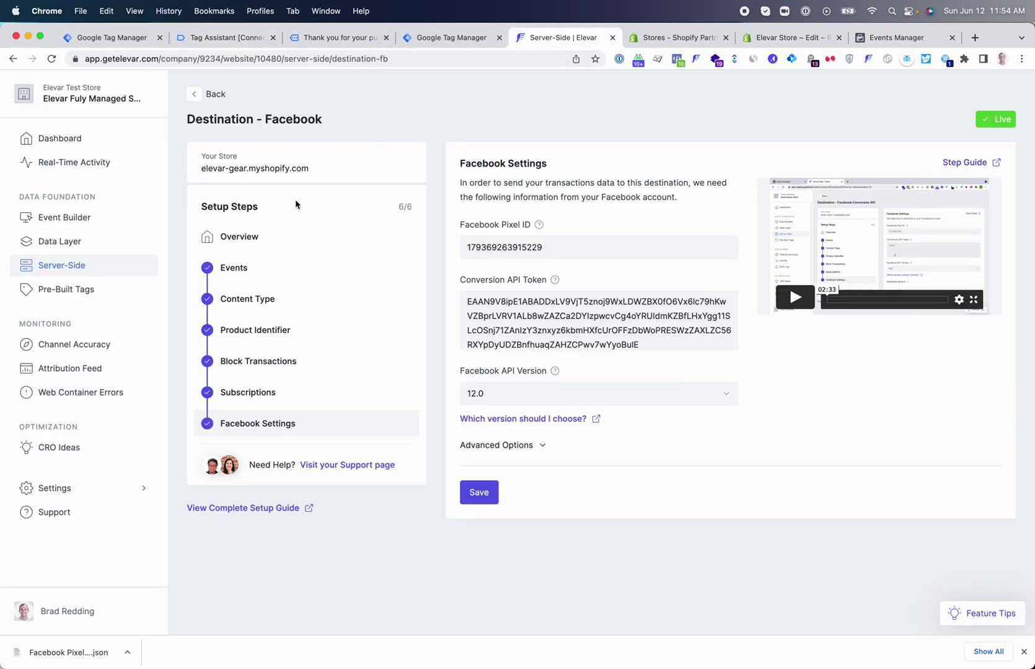
- Open Real-Time Activity and expand the newest purchase, the 11:54 order with $25.61 revenue
{"action": "left_click", "coordinate": [104, 169]}
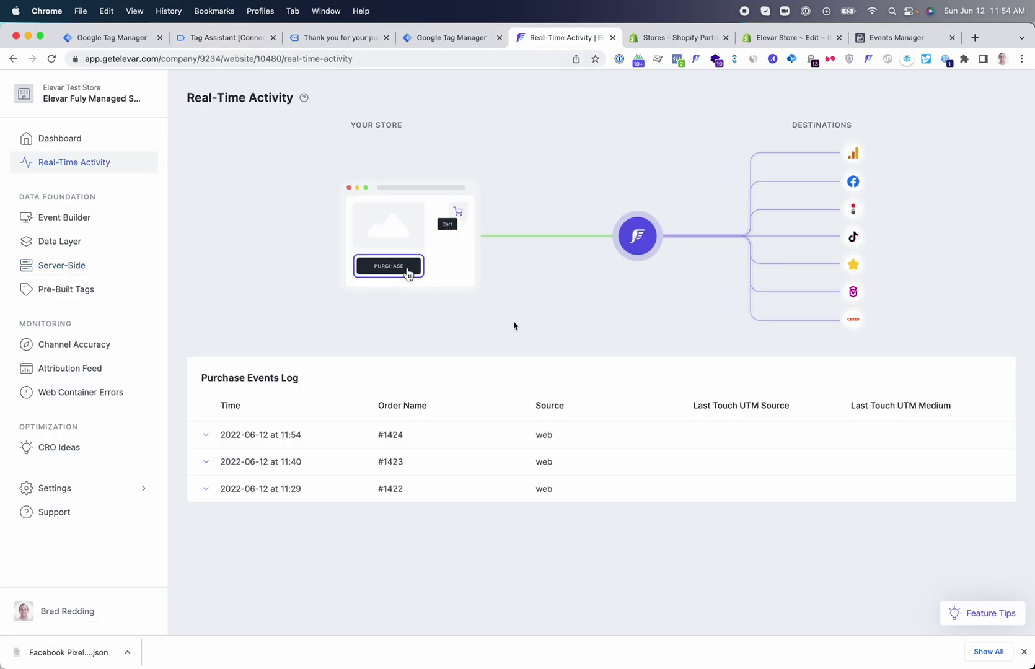
{"action": "left_click", "coordinate": [301, 437]}
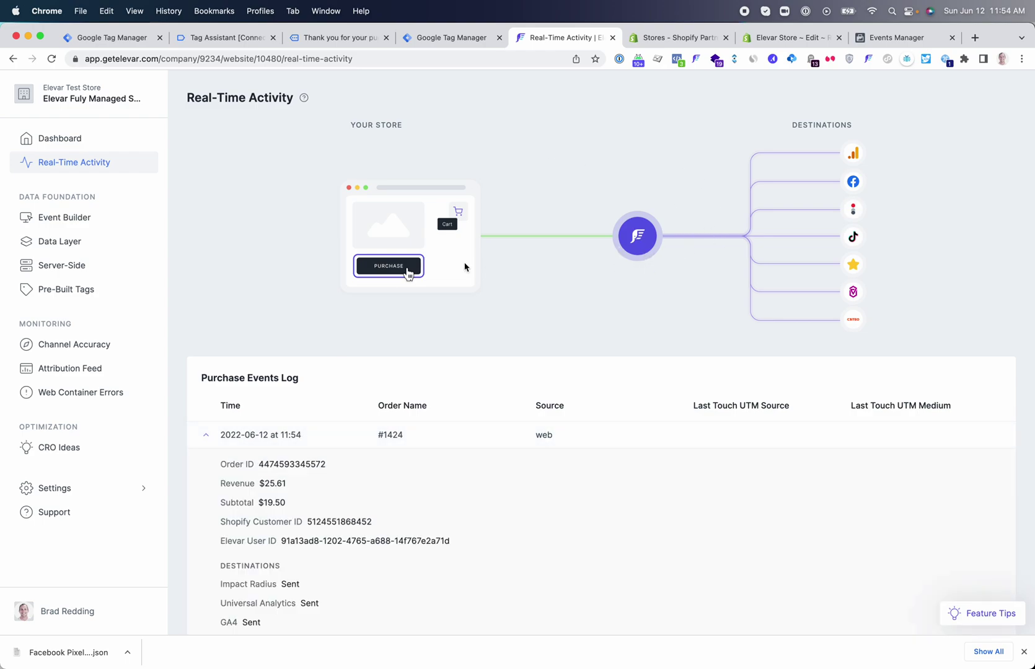
{"action": "scroll", "coordinate": [585, 318], "scroll_direction": "down", "scroll_amount": 3}
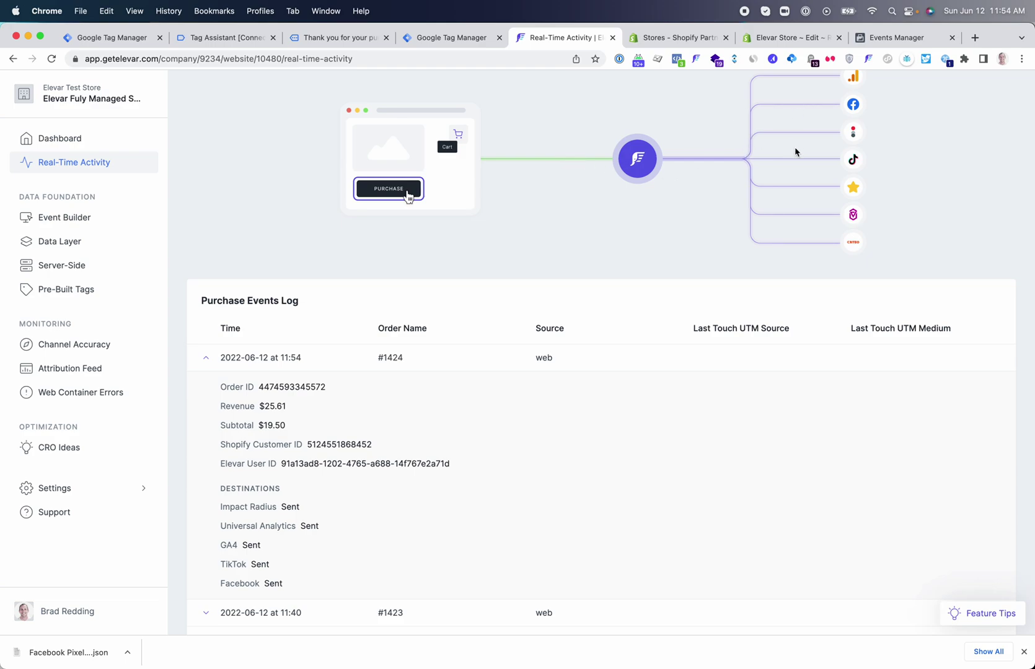
{"action": "scroll", "coordinate": [386, 387], "scroll_direction": "down", "scroll_amount": 1}
{"action": "scroll", "coordinate": [386, 388], "scroll_direction": "down", "scroll_amount": 2}
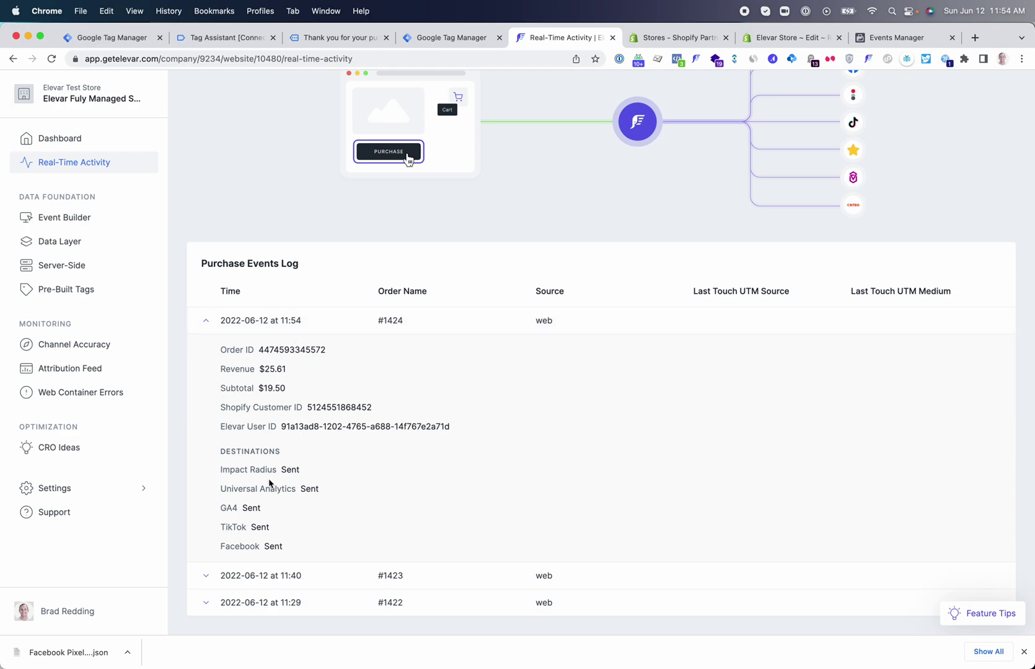
- Verify Facebook, GA4, TikTok, Universal Analytics and Impact Radius are all marked Sent
{"action": "left_click_drag", "start_coordinate": [221, 469], "coordinate": [237, 544]}
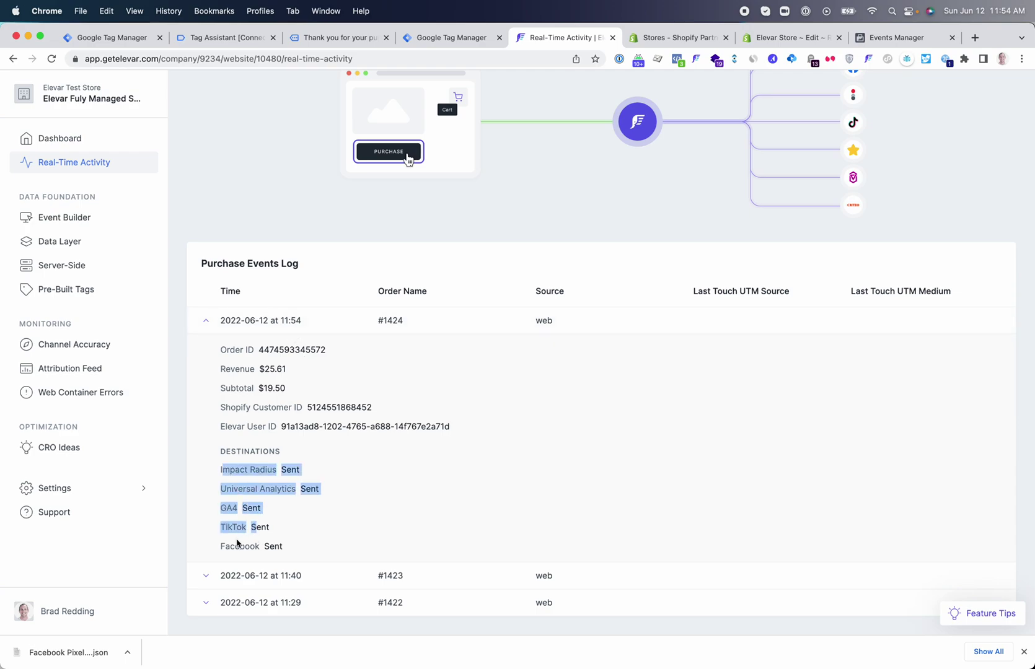
{"action": "left_click", "coordinate": [237, 543]}
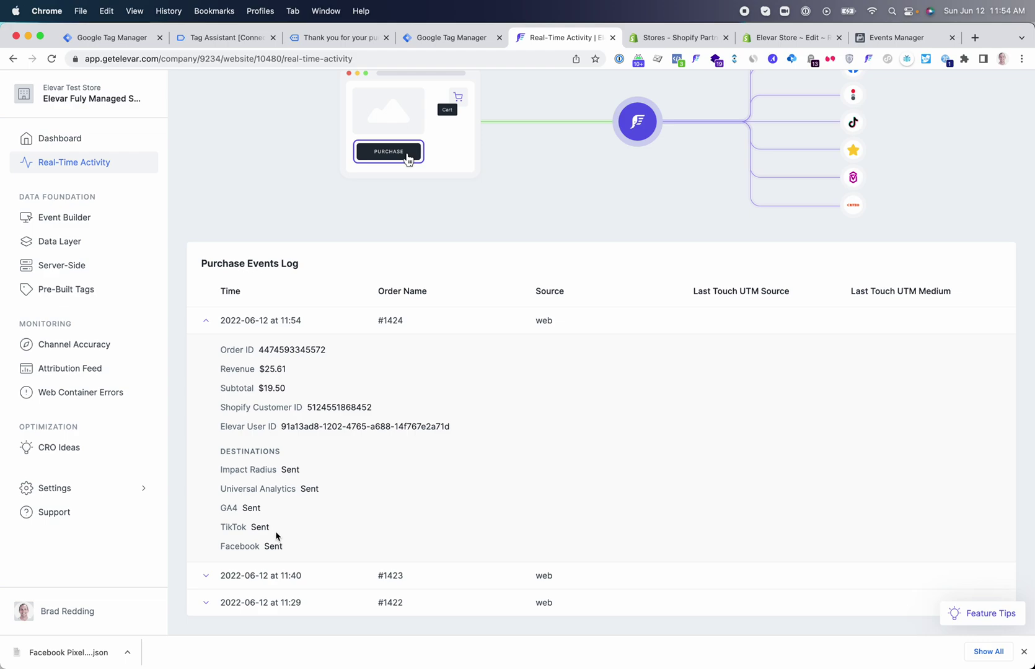
{"action": "triple_click", "coordinate": [274, 545]}
{"action": "left_click", "coordinate": [274, 546]}
{"action": "triple_click", "coordinate": [274, 545]}
{"action": "left_click", "coordinate": [274, 545]}
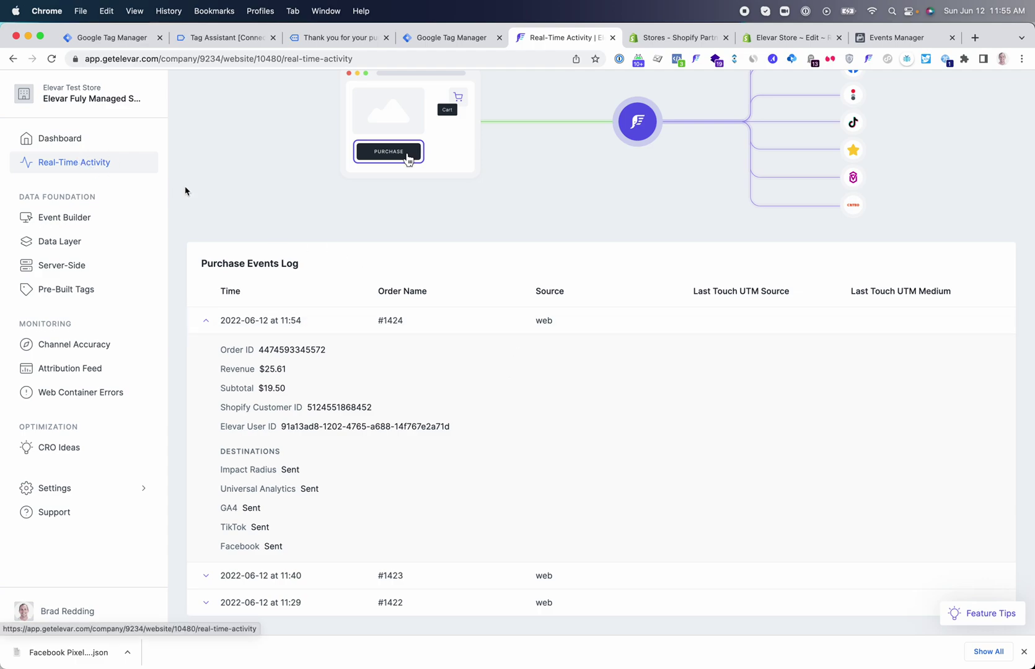
{"action": "left_click", "coordinate": [321, 327]}
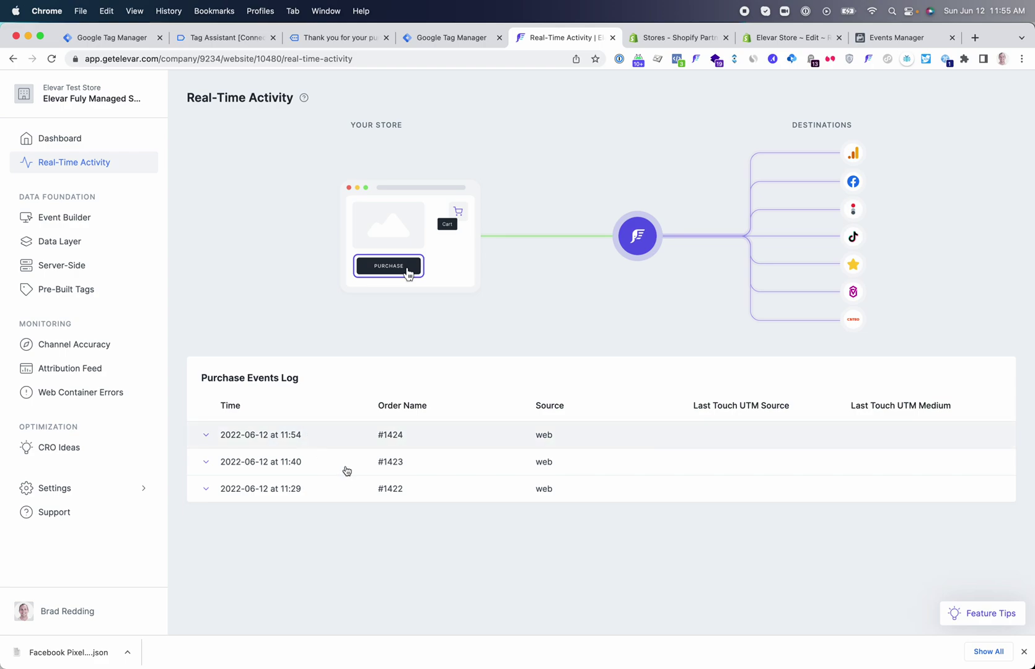
{"action": "left_click", "coordinate": [322, 439]}
{"action": "scroll", "coordinate": [428, 469], "scroll_direction": "down", "scroll_amount": 3}
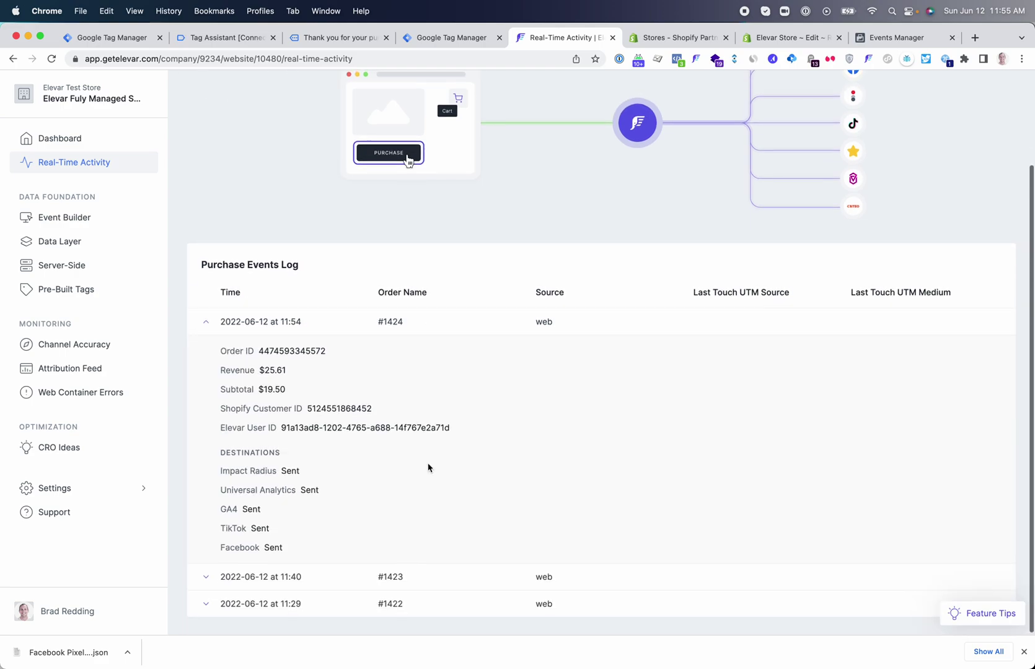